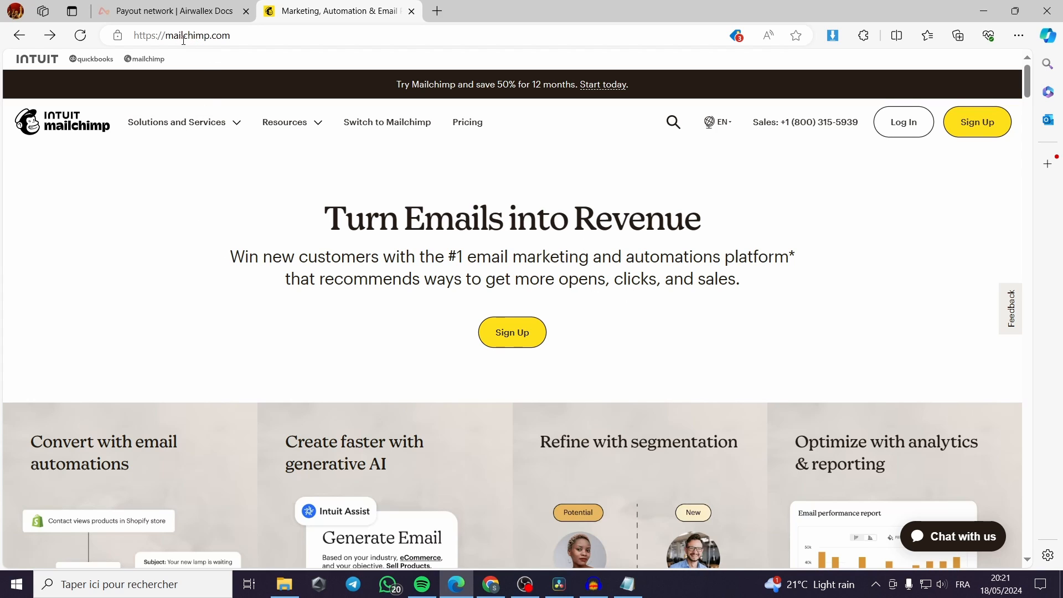
Step: Browse the Mailchimp homepage, then open the pricing plans page from the Sign Up link
{"action": "scroll", "coordinate": [496, 233], "scroll_direction": "down", "scroll_amount": 1}
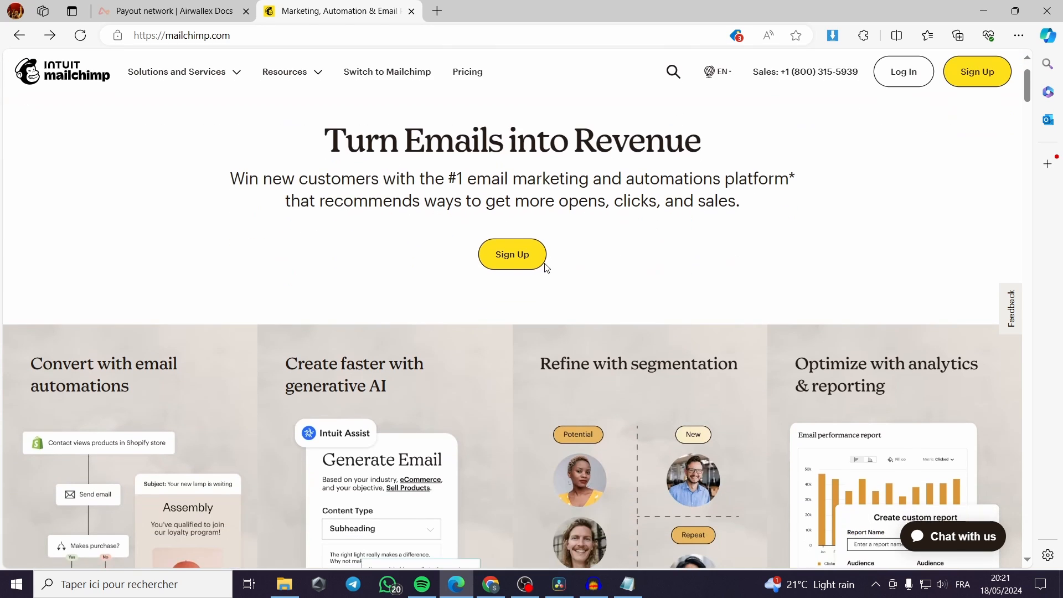
{"action": "scroll", "coordinate": [513, 265], "scroll_direction": "down", "scroll_amount": 1}
{"action": "scroll", "coordinate": [631, 261], "scroll_direction": "down", "scroll_amount": 5}
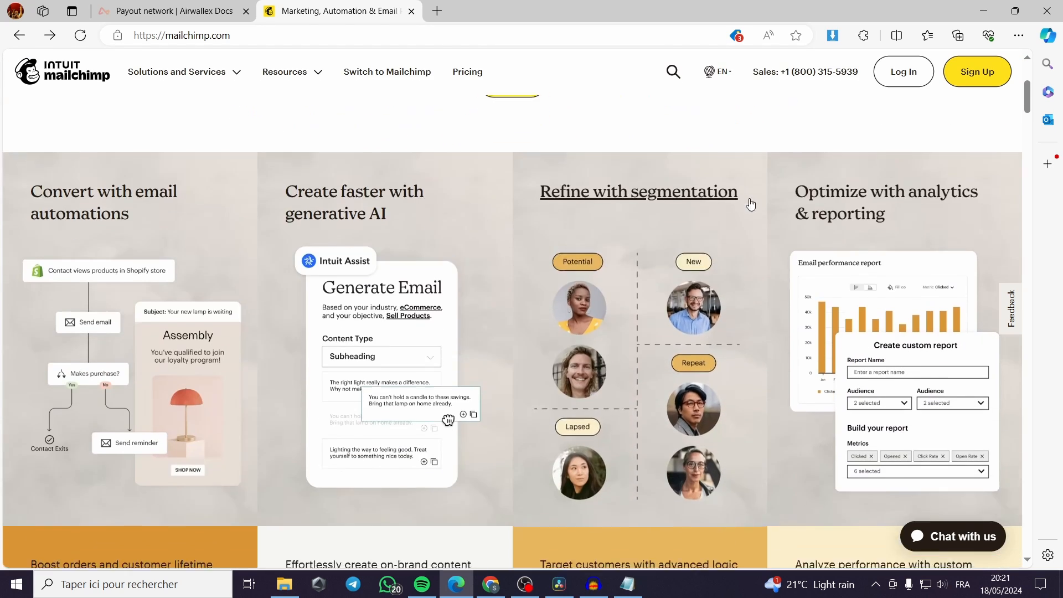
{"action": "scroll", "coordinate": [775, 239], "scroll_direction": "down", "scroll_amount": 1}
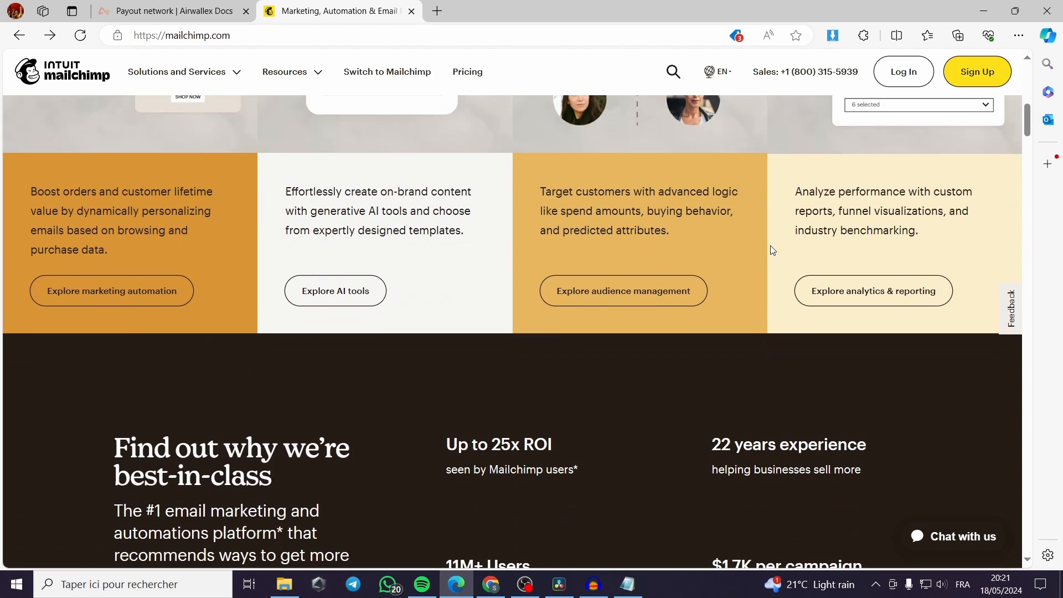
{"action": "scroll", "coordinate": [771, 246], "scroll_direction": "down", "scroll_amount": 1}
{"action": "scroll", "coordinate": [974, 296], "scroll_direction": "down", "scroll_amount": 1}
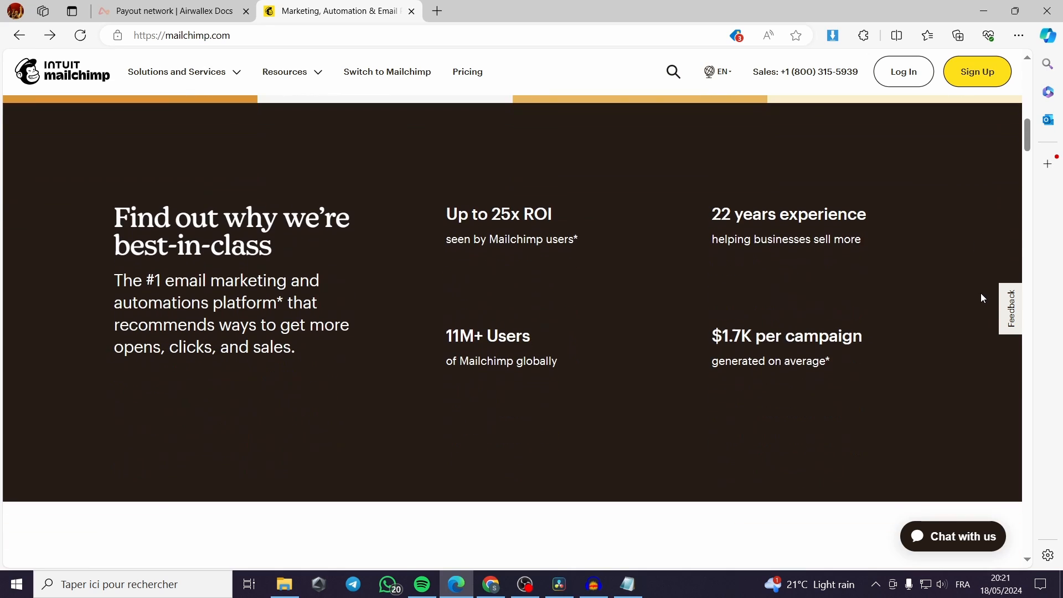
{"action": "scroll", "coordinate": [976, 298], "scroll_direction": "down", "scroll_amount": 1}
{"action": "scroll", "coordinate": [975, 297], "scroll_direction": "up", "scroll_amount": 10}
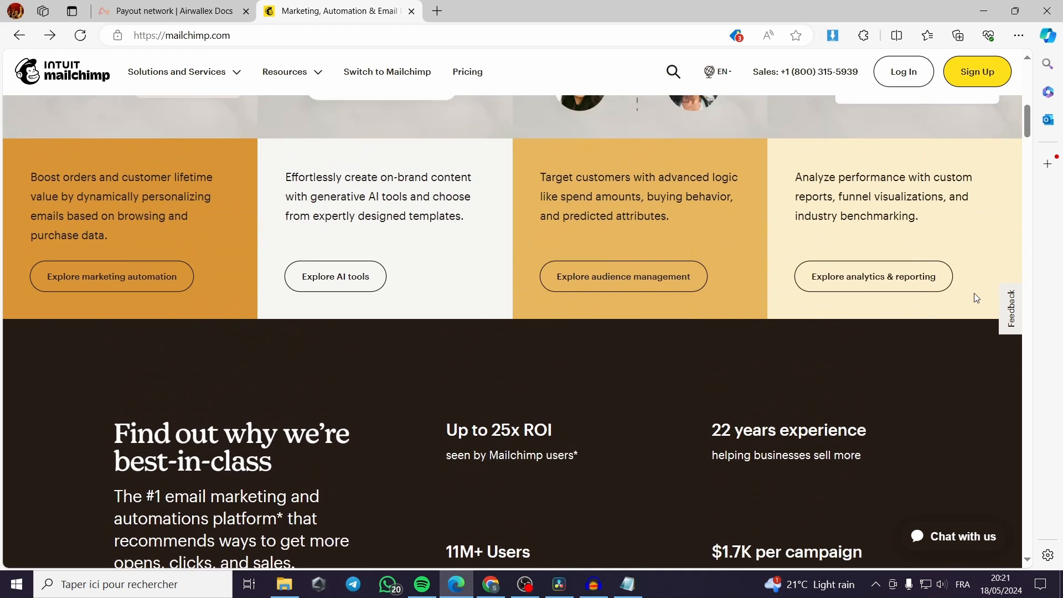
{"action": "scroll", "coordinate": [972, 299], "scroll_direction": "up", "scroll_amount": 1}
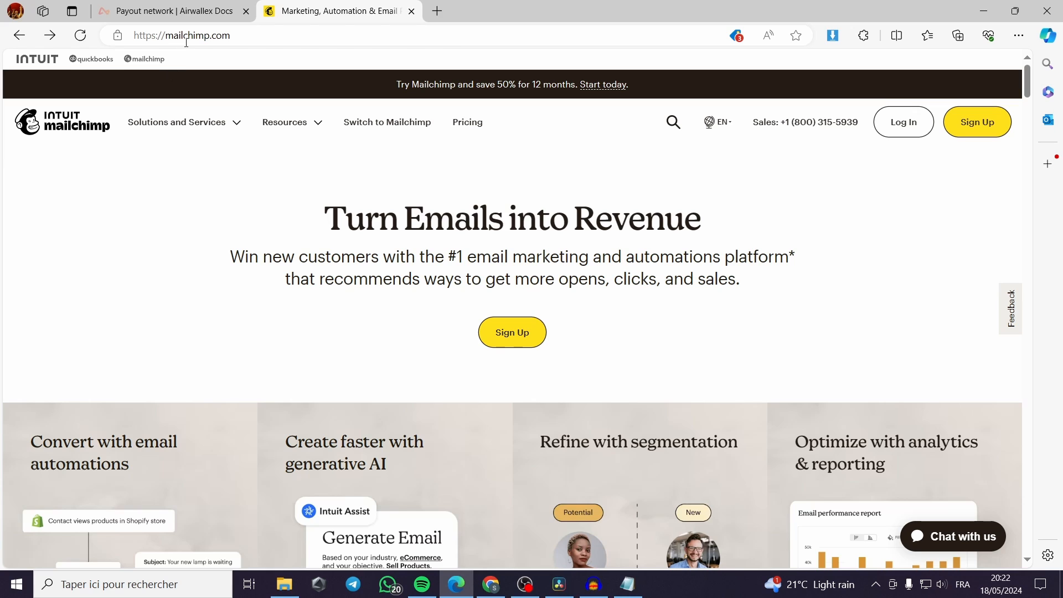
{"action": "left_click", "coordinate": [984, 129]}
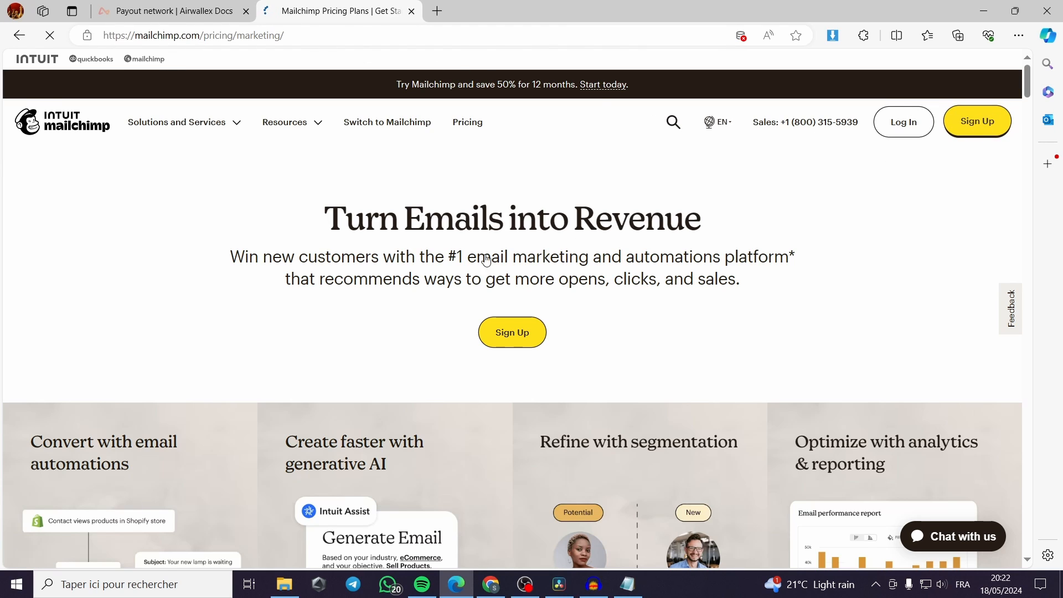
Step: Scan the pricing plans and go to the account Log in page
{"action": "scroll", "coordinate": [510, 135], "scroll_direction": "down", "scroll_amount": 3}
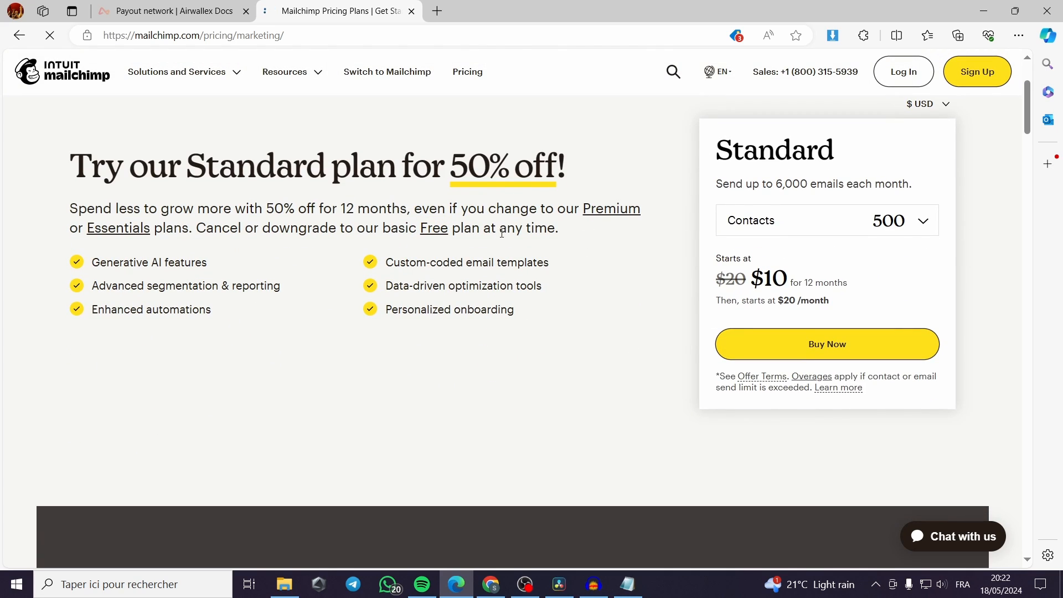
{"action": "scroll", "coordinate": [504, 234], "scroll_direction": "down", "scroll_amount": 5}
{"action": "scroll", "coordinate": [504, 233], "scroll_direction": "up", "scroll_amount": 7}
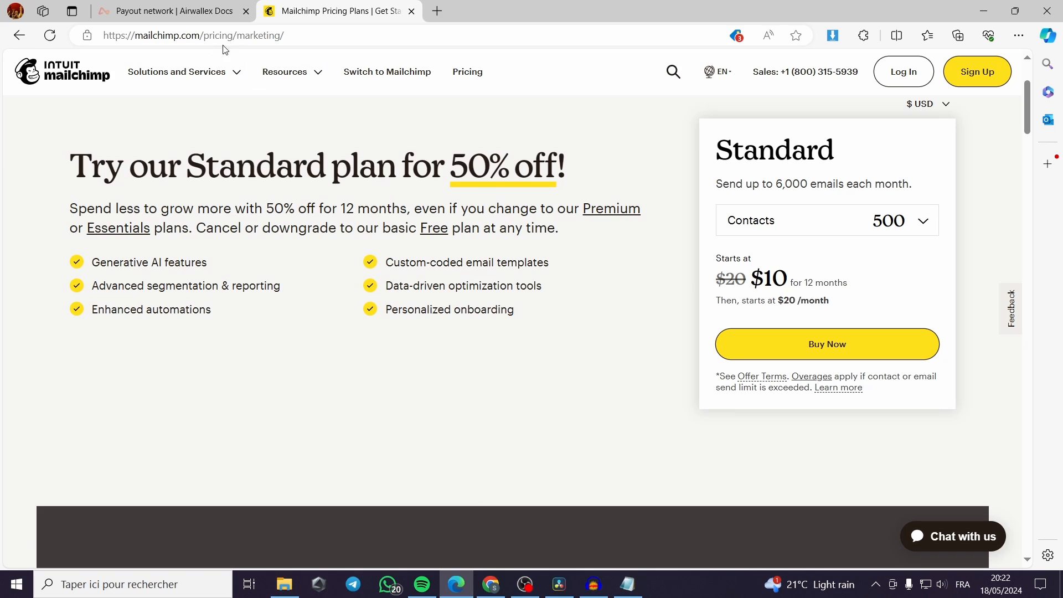
{"action": "scroll", "coordinate": [605, 361], "scroll_direction": "up", "scroll_amount": 3}
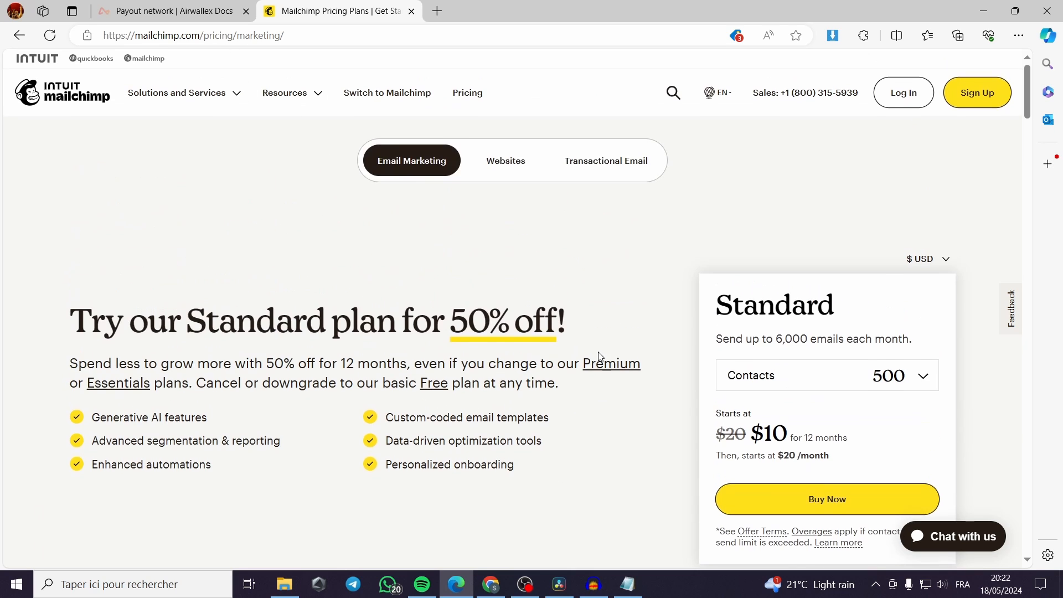
{"action": "left_click", "coordinate": [904, 100]}
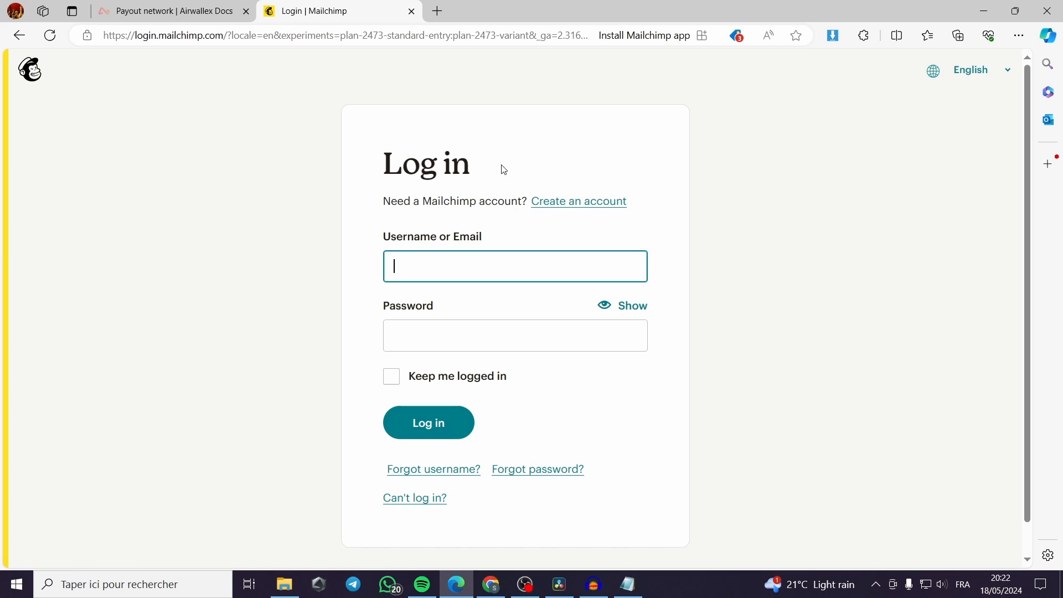
Step: Switch to creating a new account and opt out of Mailchimp marketing emails
{"action": "left_click", "coordinate": [574, 208]}
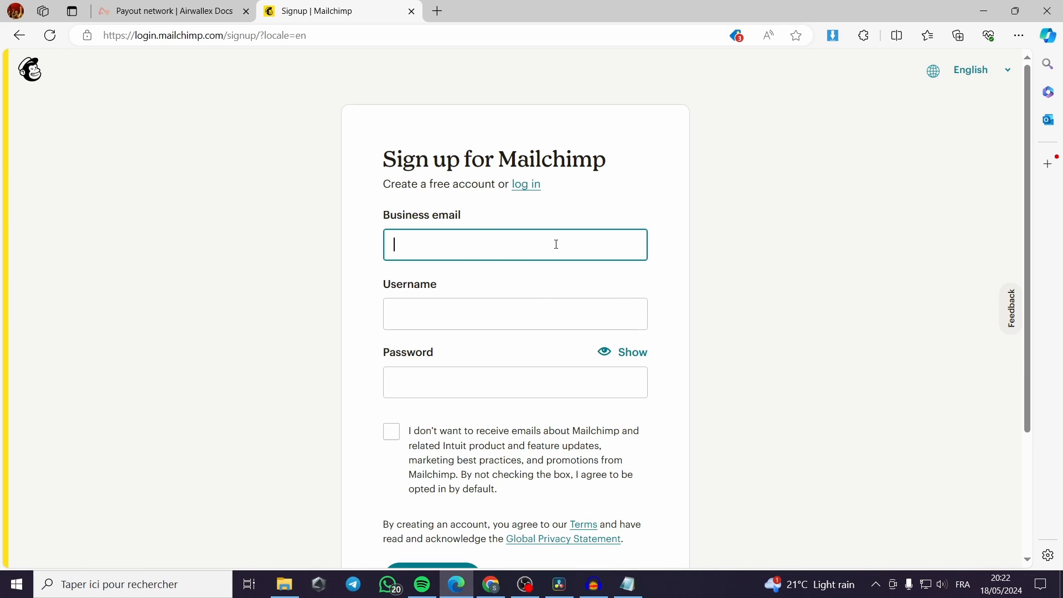
{"action": "left_click", "coordinate": [393, 437]}
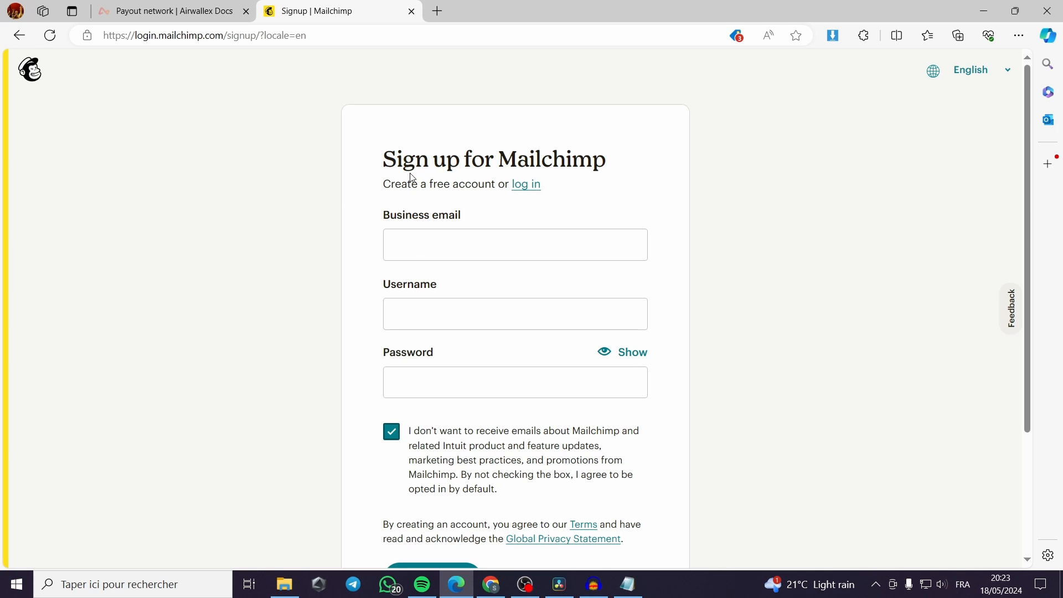
{"action": "mouse_move", "coordinate": [609, 164]}
{"action": "left_mouse_down"}
{"action": "mouse_move", "coordinate": [379, 161]}
{"action": "mouse_move", "coordinate": [608, 163]}
{"action": "left_mouse_up"}
{"action": "left_click", "coordinate": [614, 166]}
{"action": "left_click", "coordinate": [444, 244]}
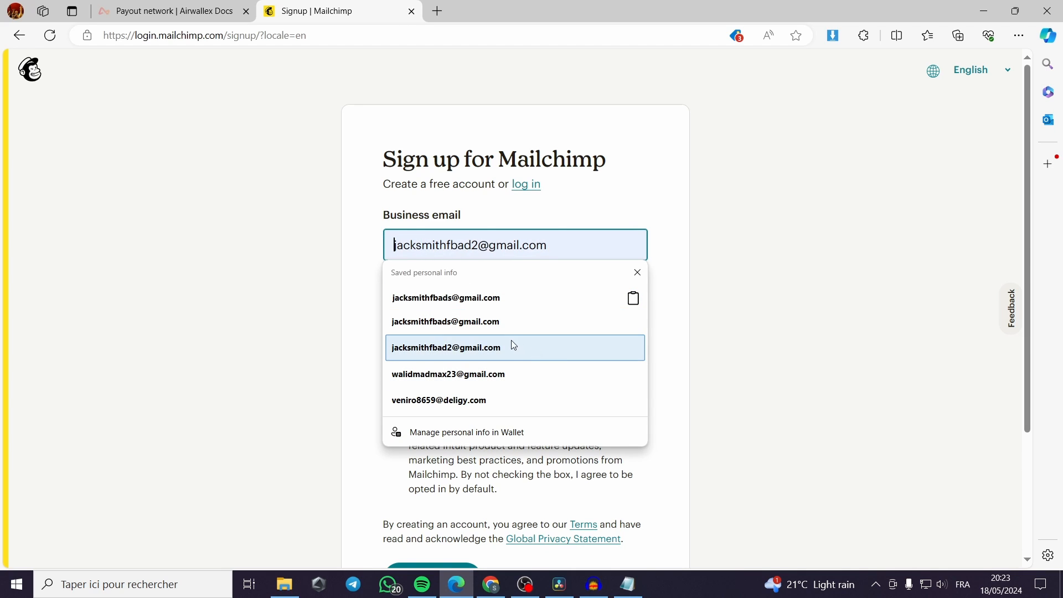
{"action": "left_click", "coordinate": [527, 347]}
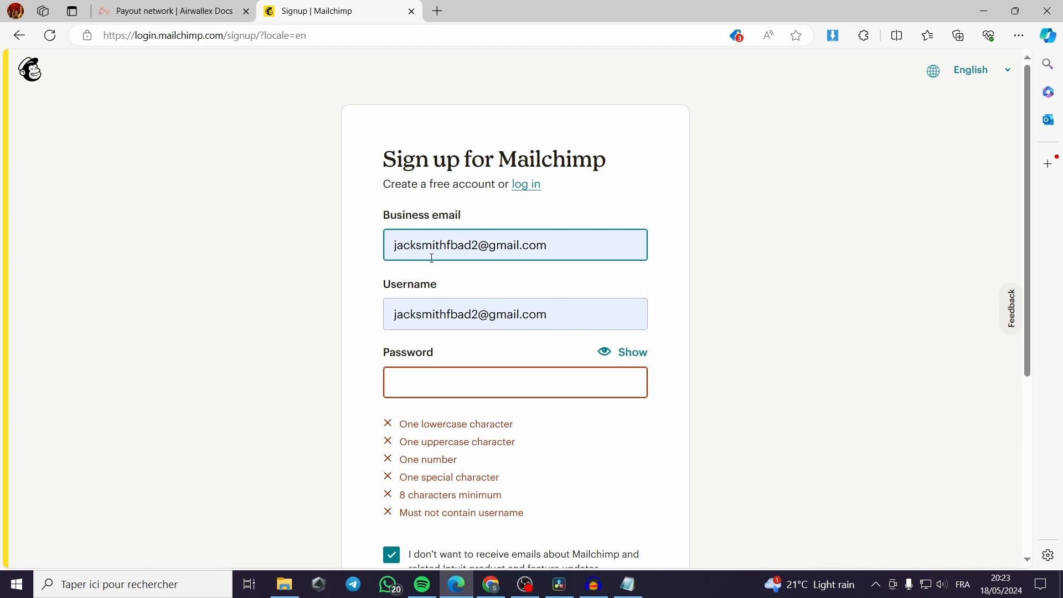
{"action": "left_click", "coordinate": [541, 388]}
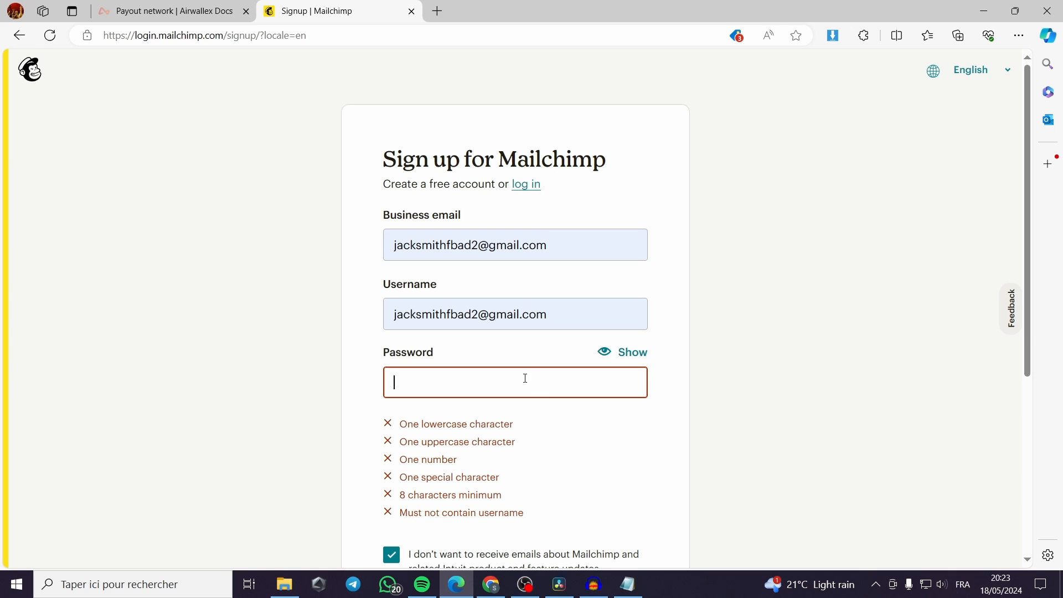
{"action": "left_click_drag", "start_coordinate": [555, 316], "coordinate": [478, 320]}
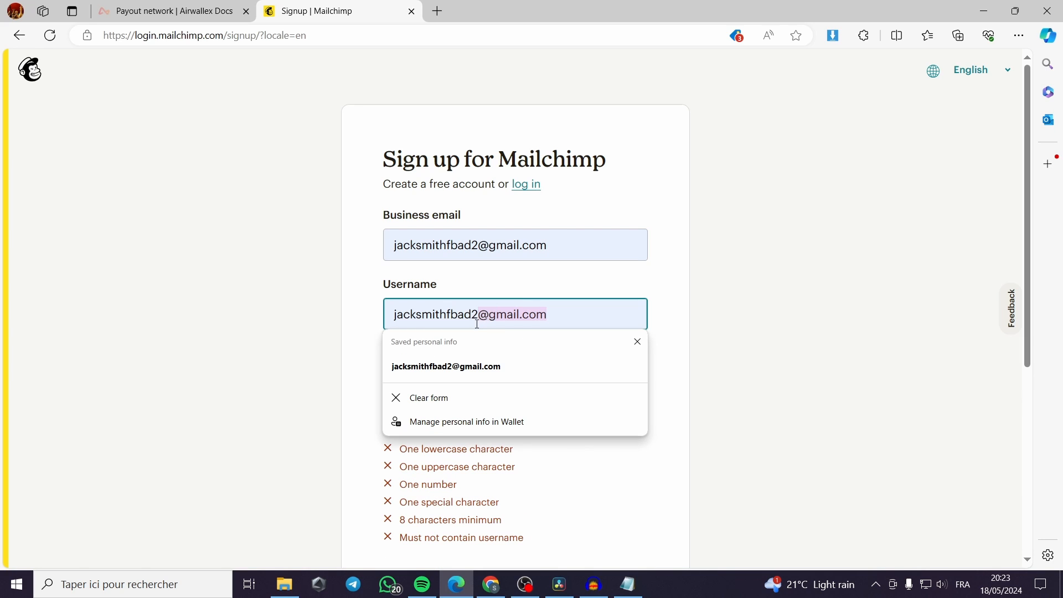
{"action": "key", "text": "BackSpace"}
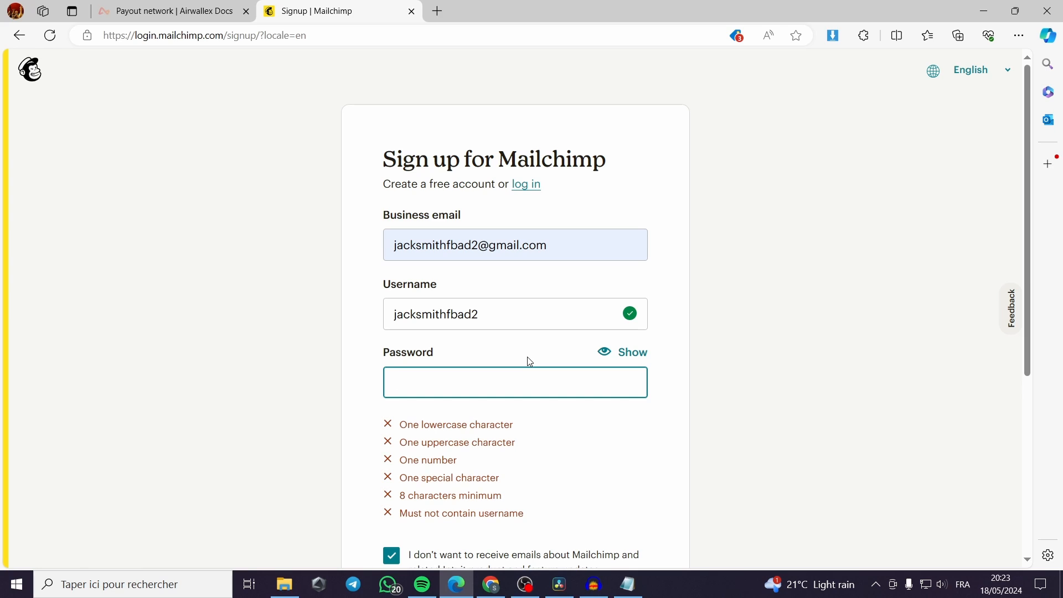
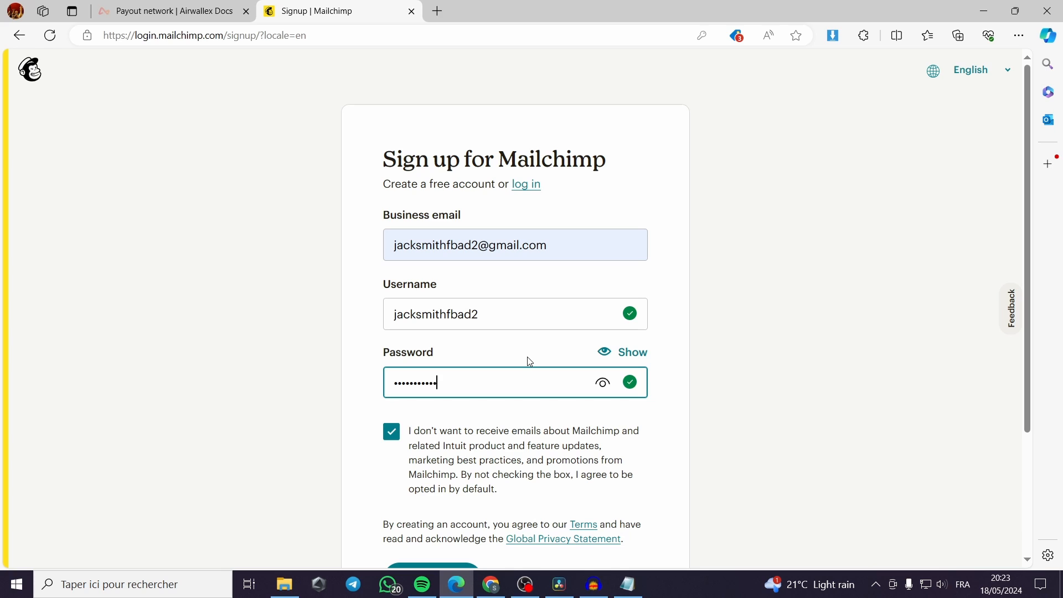
{"action": "scroll", "coordinate": [527, 357], "scroll_direction": "down", "scroll_amount": 3}
{"action": "left_click", "coordinate": [440, 424]}
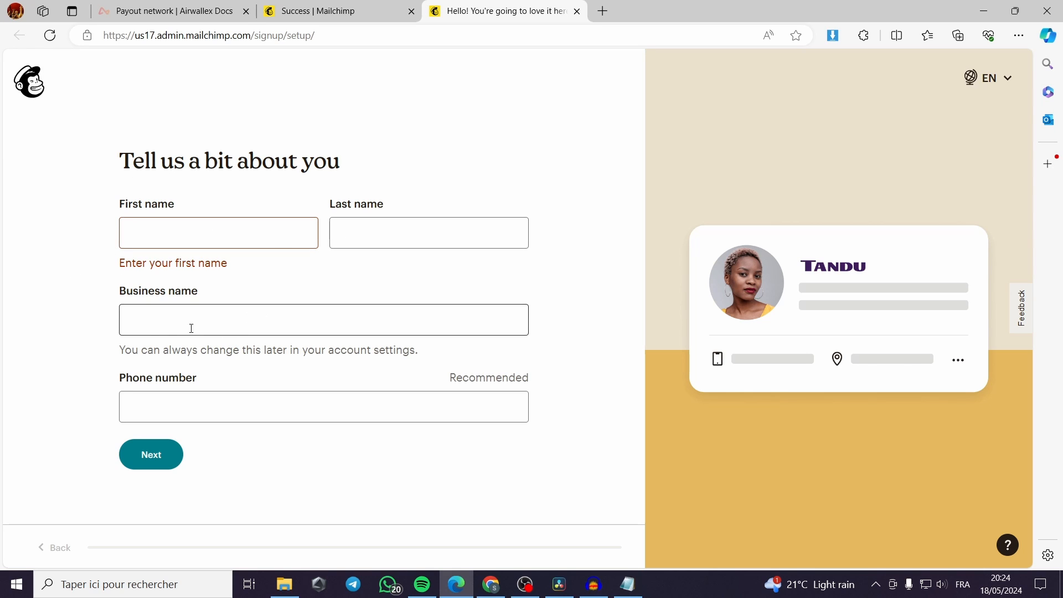
Step: Autofill first name, last name and business name from saved details, clear the phone number, and continue
{"action": "left_click", "coordinate": [228, 237]}
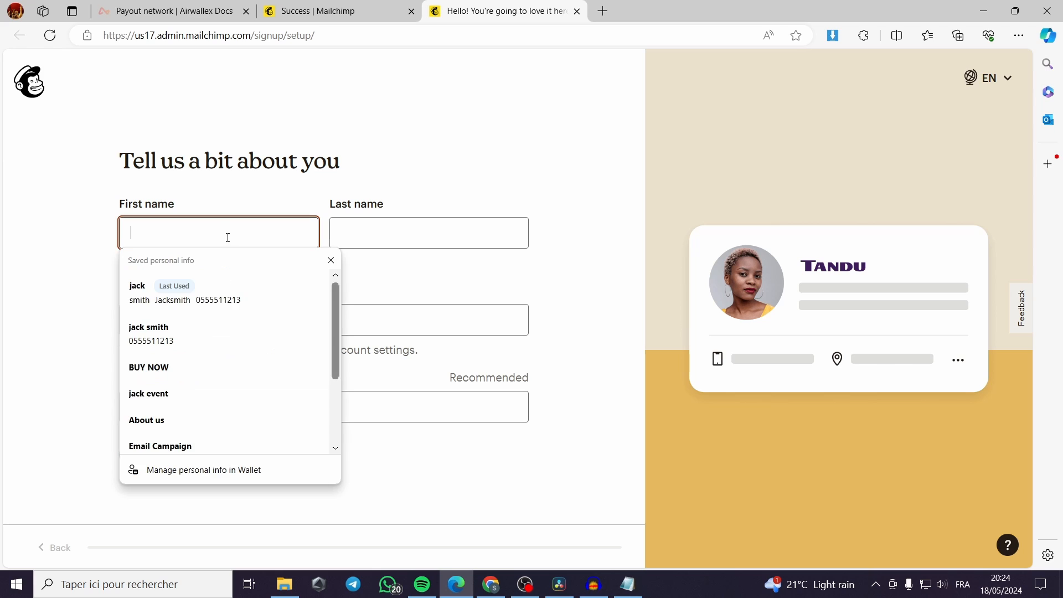
{"action": "left_click", "coordinate": [231, 293]}
{"action": "left_click", "coordinate": [123, 372]}
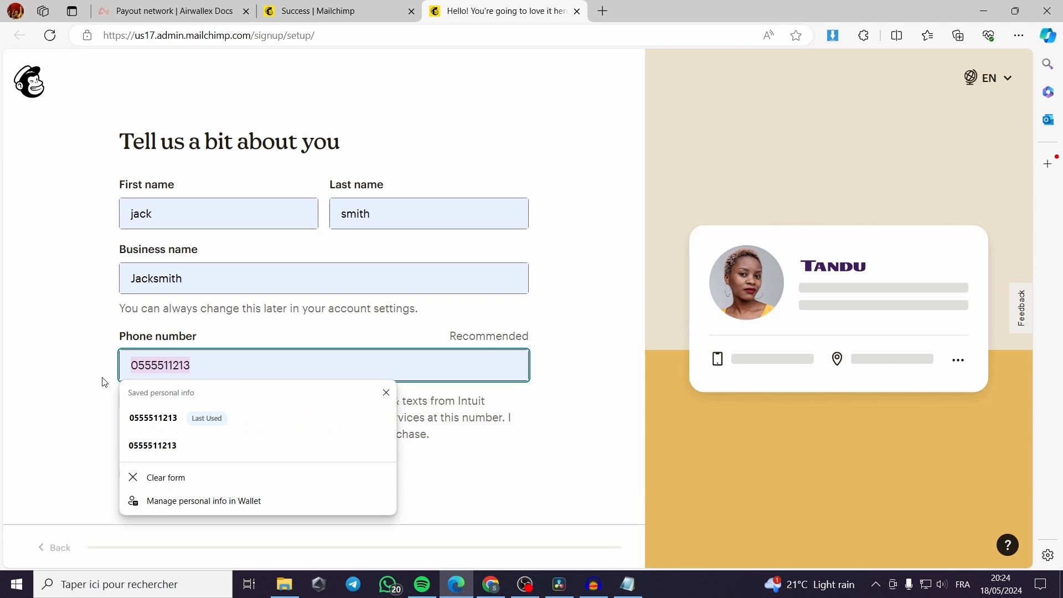
{"action": "key", "text": "BackSpace"}
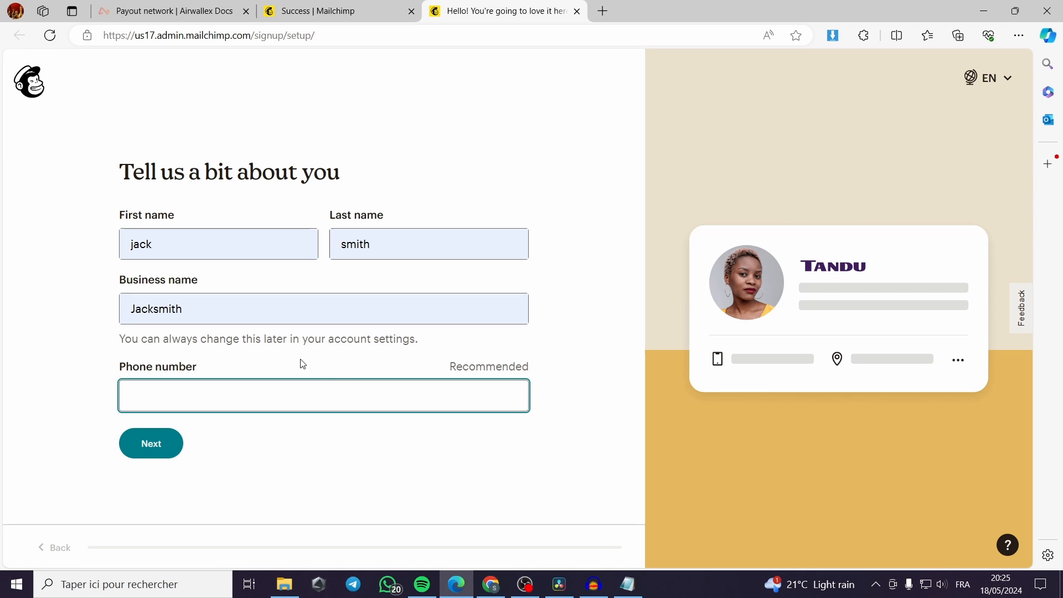
{"action": "key", "text": "Return"}
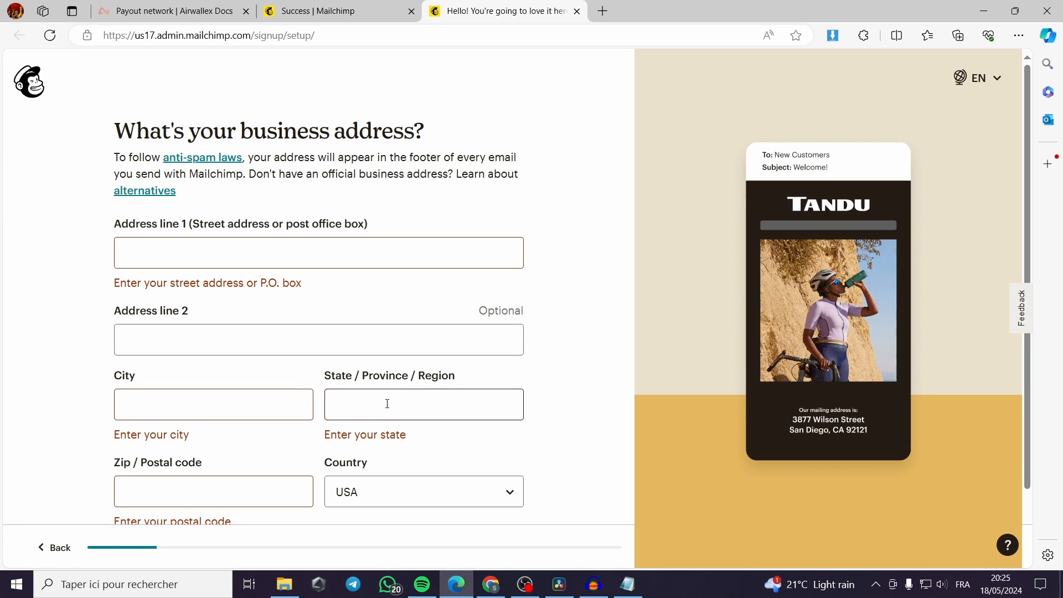
Step: Scroll down through the business address form
{"action": "scroll", "coordinate": [198, 408], "scroll_direction": "down", "scroll_amount": 2}
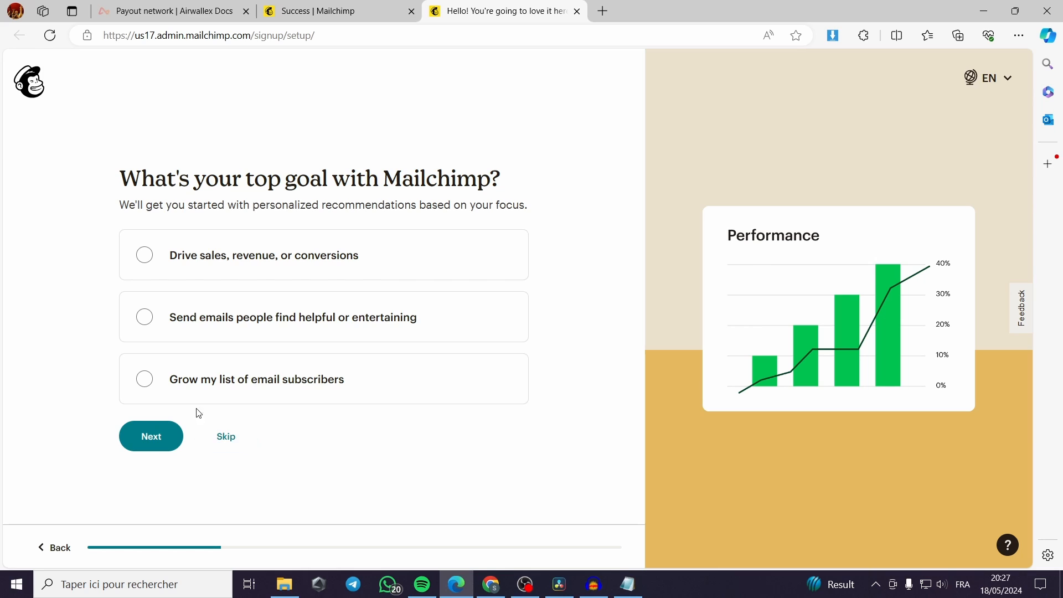
Step: Choose 'Drive sales, revenue, or conversions', then select Email templates, SMS Marketing and AI-generated content
{"action": "left_click", "coordinate": [146, 260]}
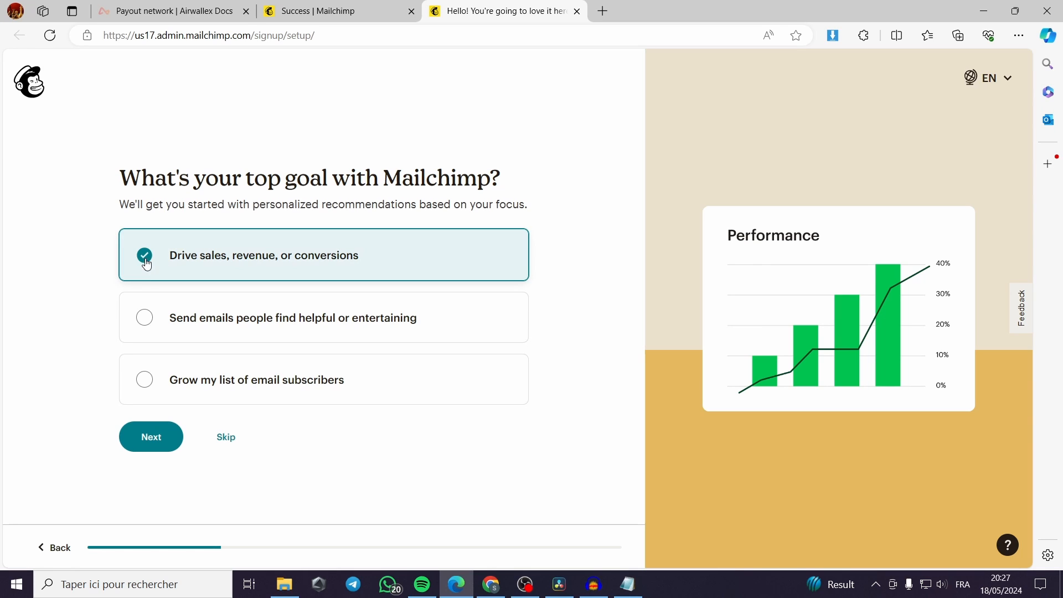
{"action": "left_click", "coordinate": [165, 448]}
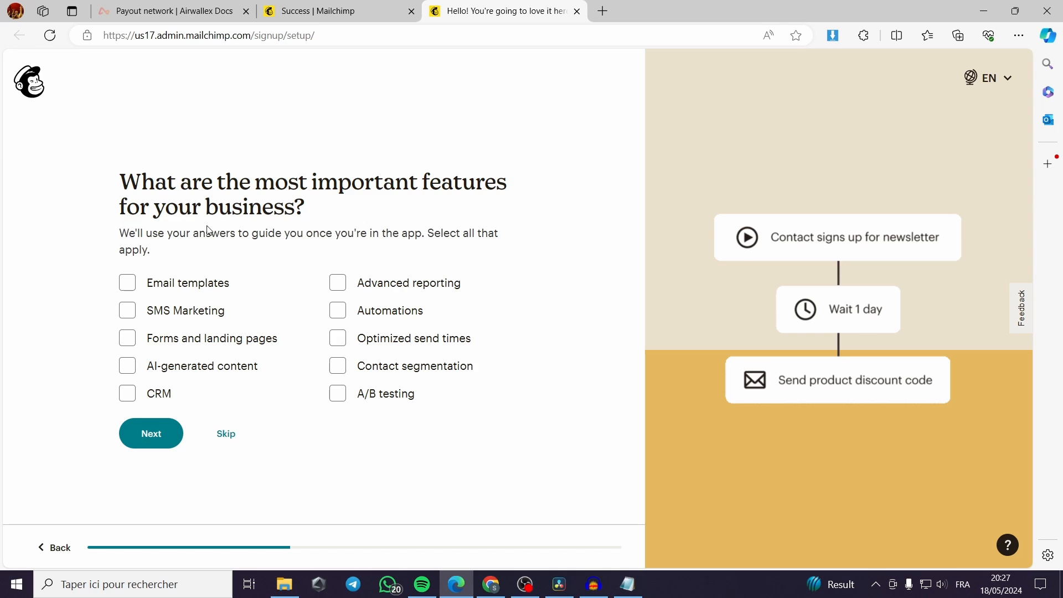
{"action": "left_click", "coordinate": [205, 291]}
{"action": "left_click", "coordinate": [128, 312]}
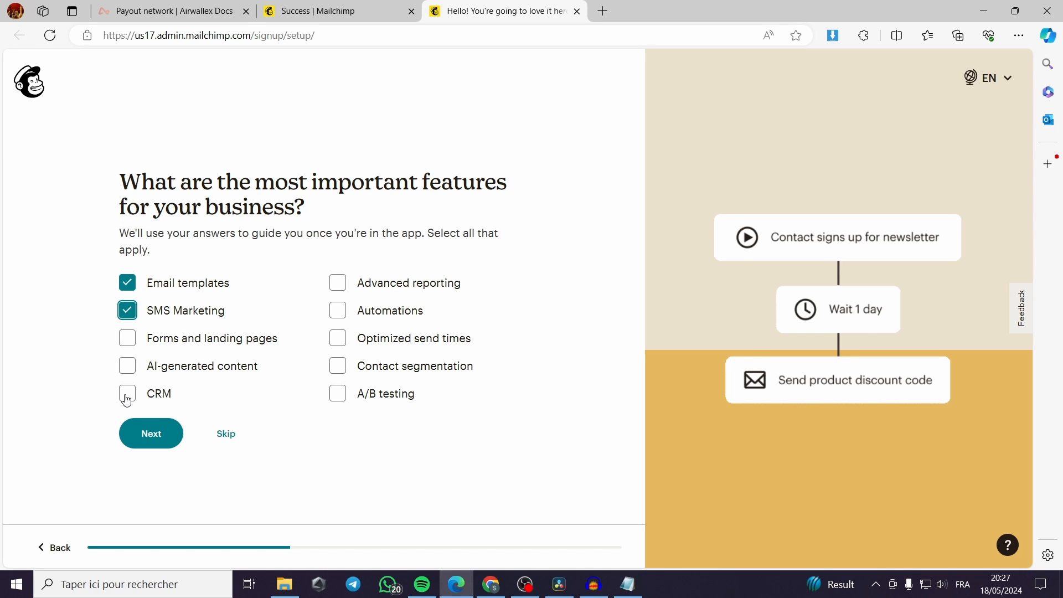
{"action": "left_click", "coordinate": [128, 376]}
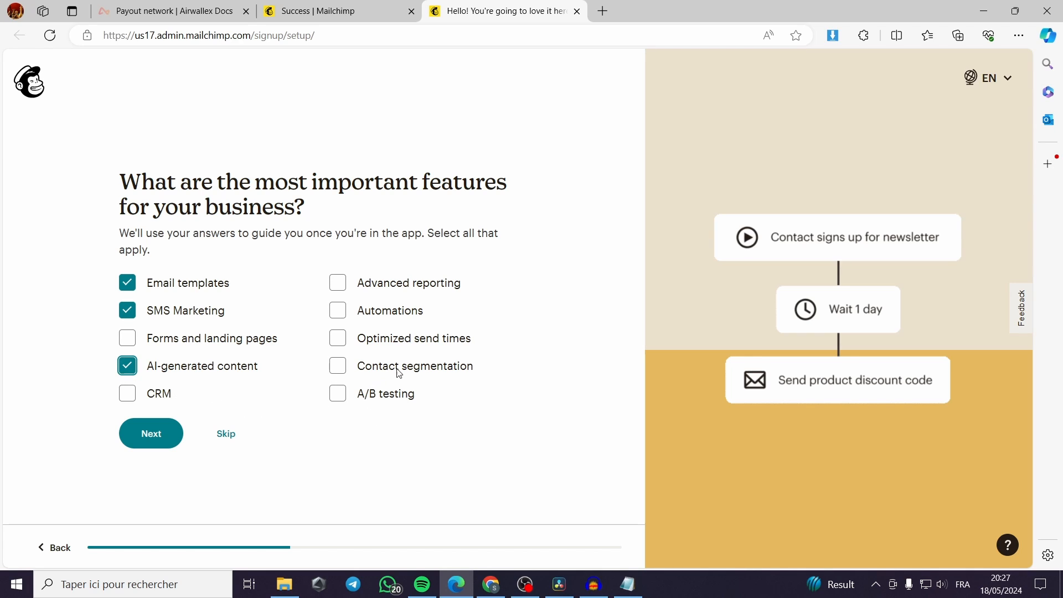
{"action": "left_click", "coordinate": [150, 438]}
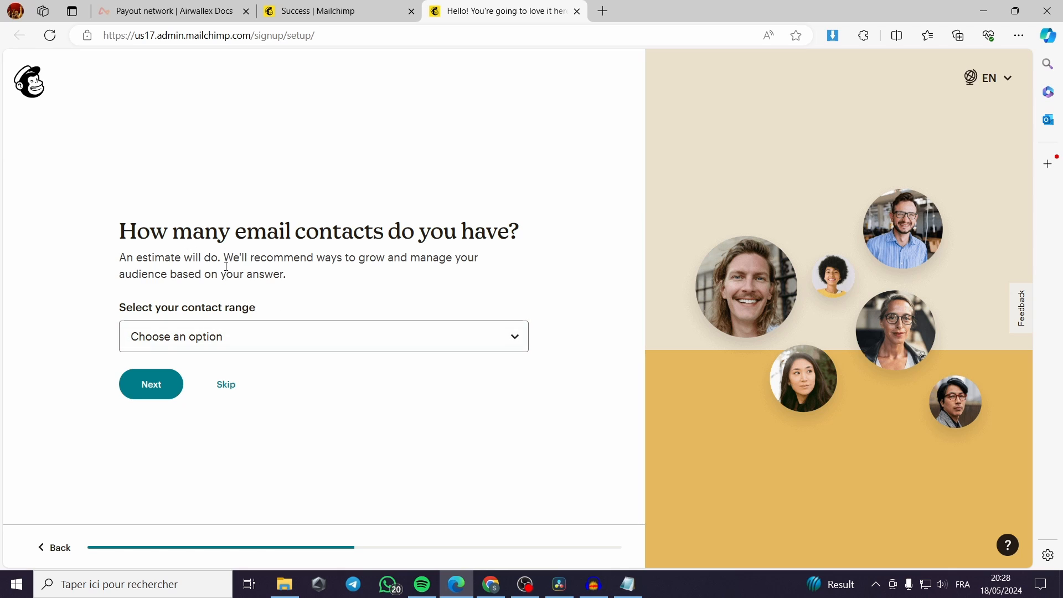
Step: Set the contact range to 0 - 500 and answer 'Our own website' for how you sell
{"action": "left_click", "coordinate": [391, 346]}
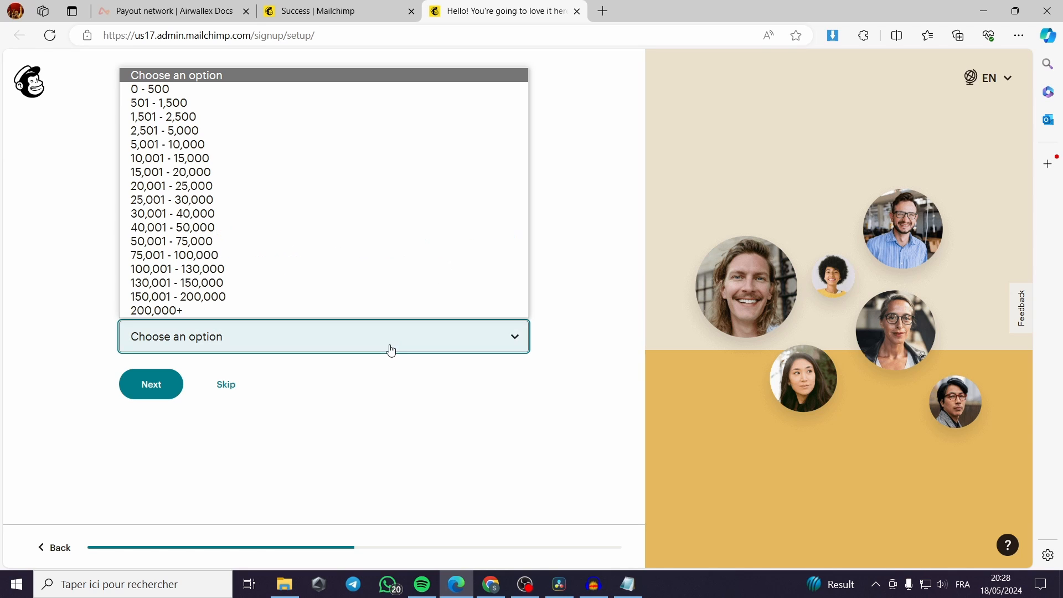
{"action": "left_click", "coordinate": [302, 89]}
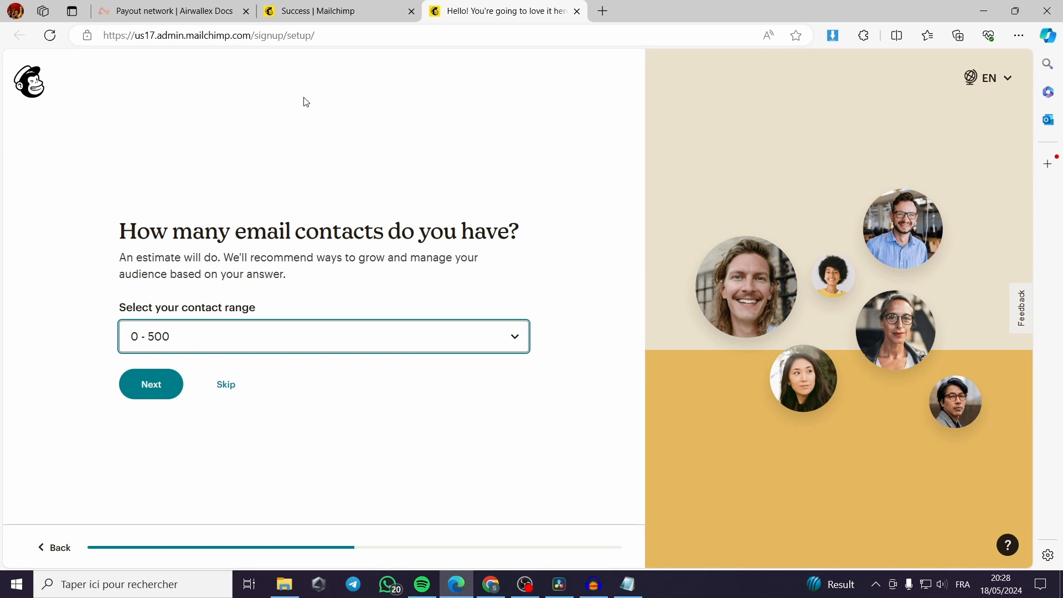
{"action": "left_click", "coordinate": [153, 392]}
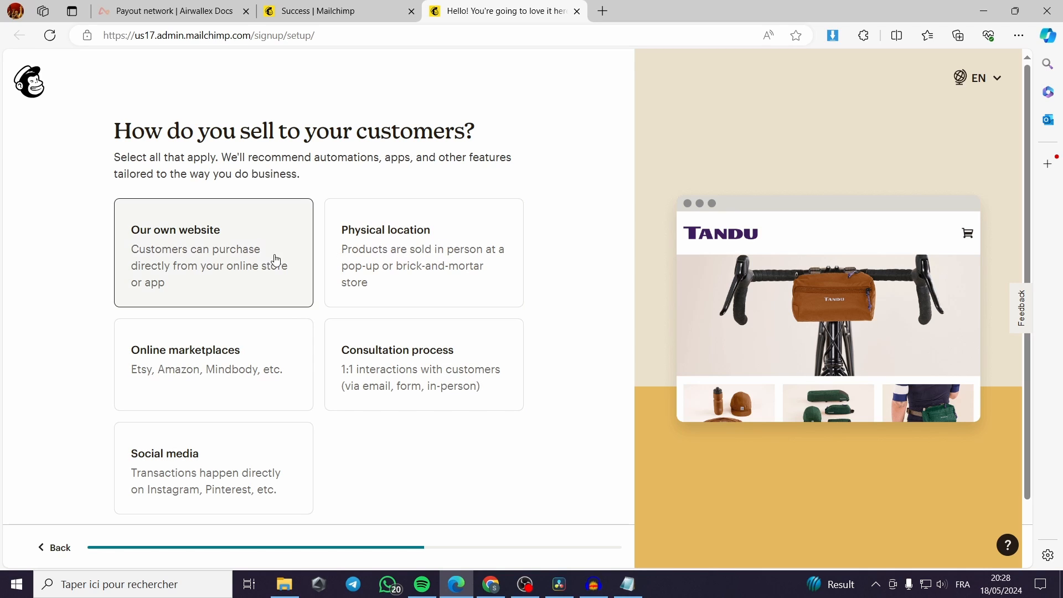
{"action": "left_click", "coordinate": [192, 267]}
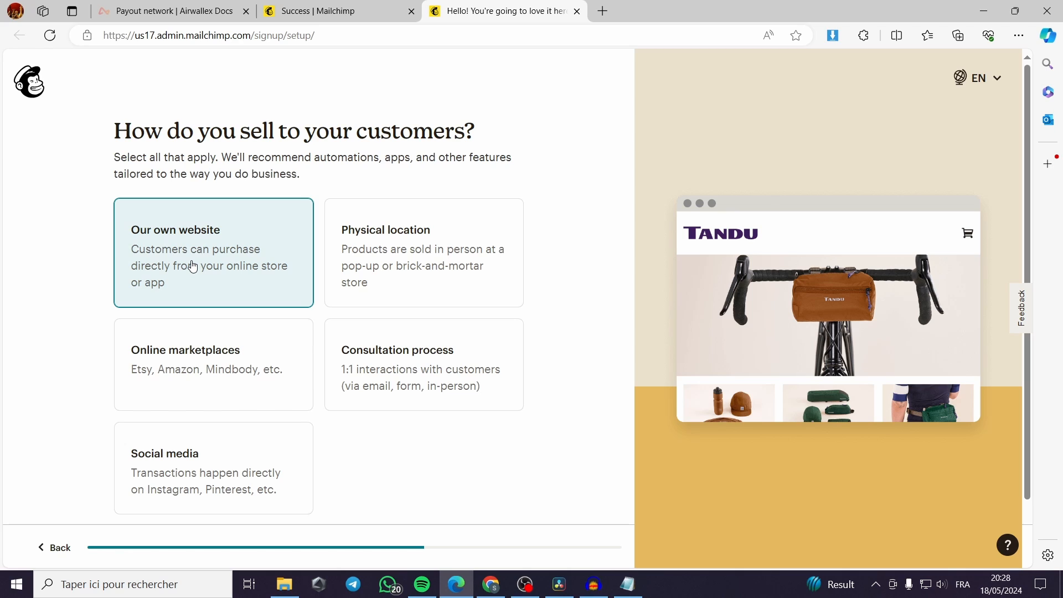
{"action": "scroll", "coordinate": [172, 499], "scroll_direction": "down", "scroll_amount": 1}
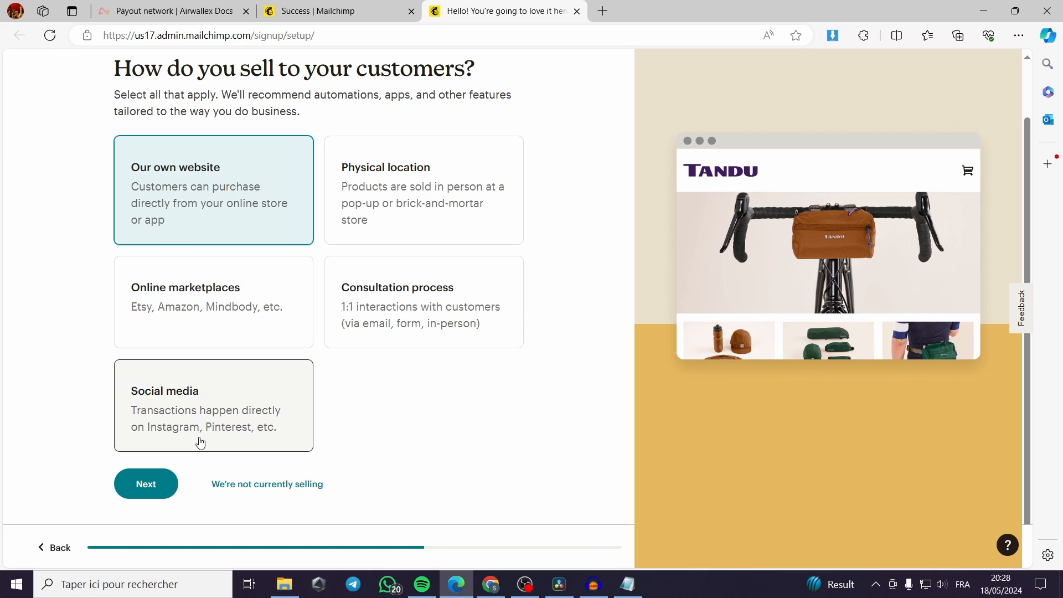
{"action": "left_click", "coordinate": [268, 489]}
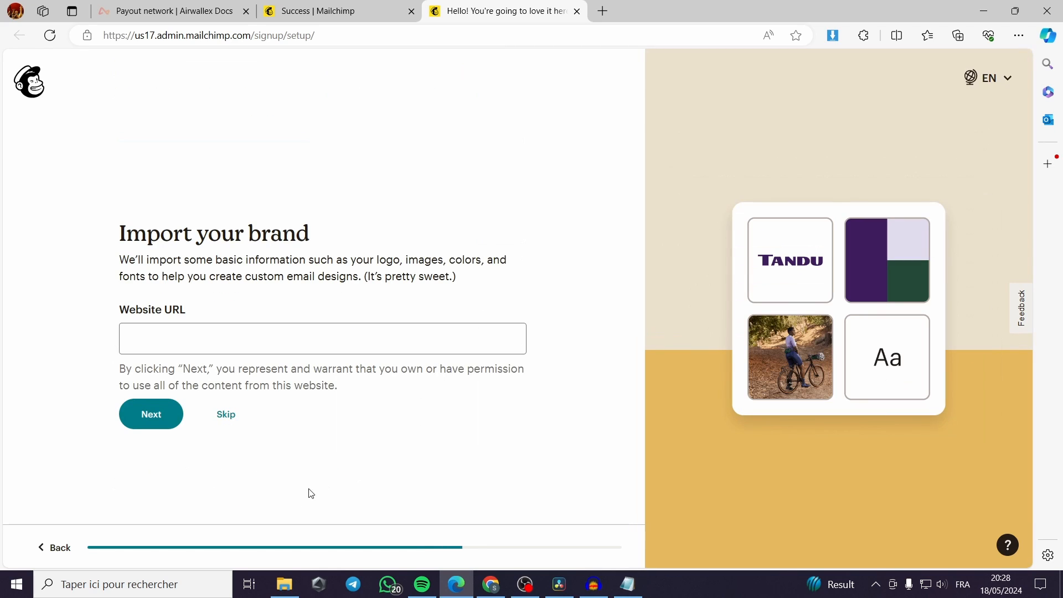
Step: Skip Import your brand and confirm Clothing Stores as the industry
{"action": "left_click", "coordinate": [224, 417]}
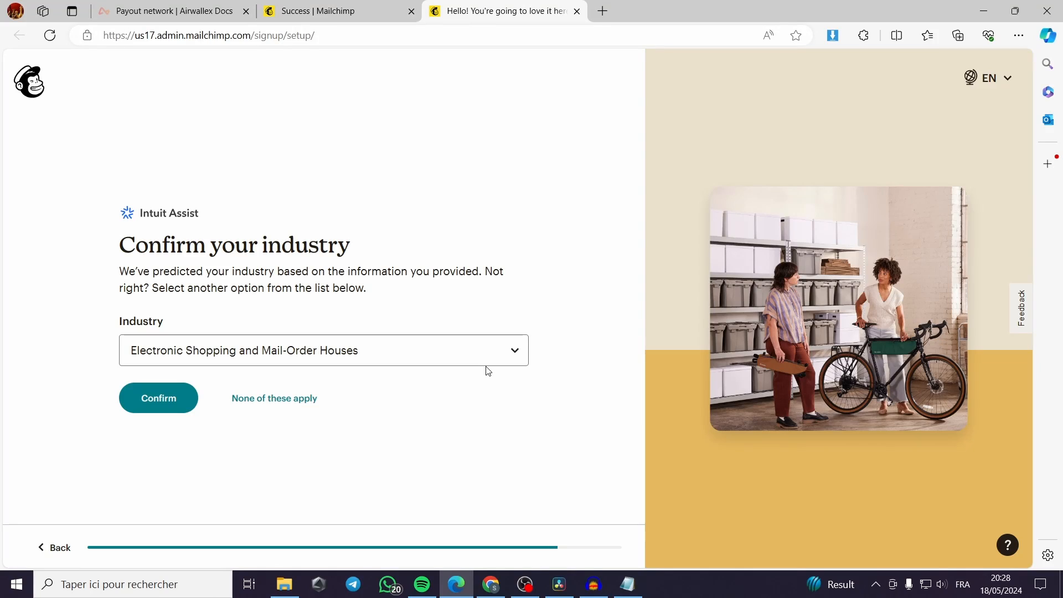
{"action": "left_click", "coordinate": [313, 349]}
{"action": "scroll", "coordinate": [321, 429], "scroll_direction": "down", "scroll_amount": 1}
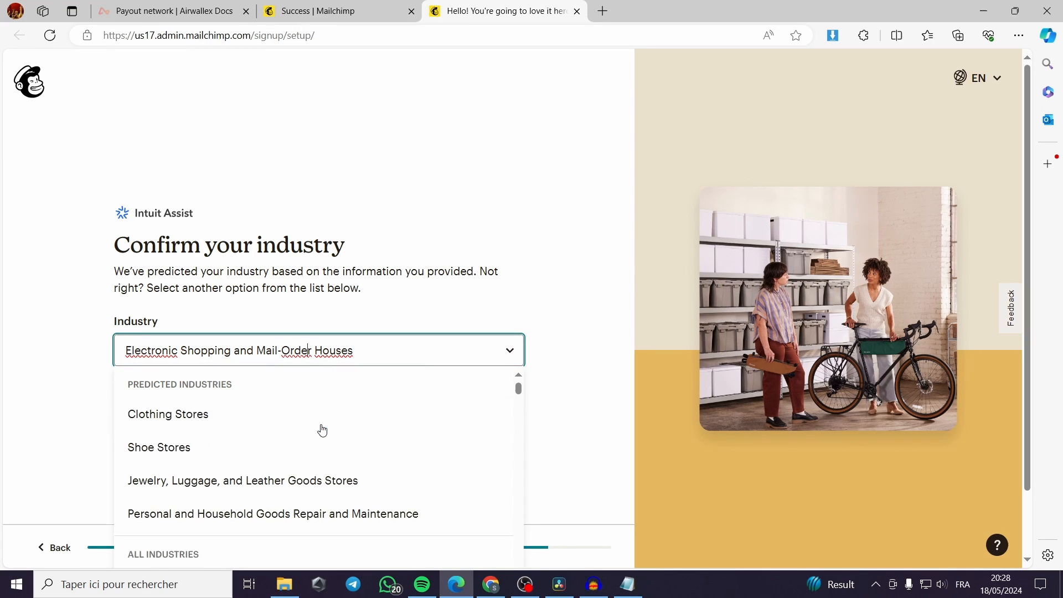
{"action": "left_click", "coordinate": [242, 424]}
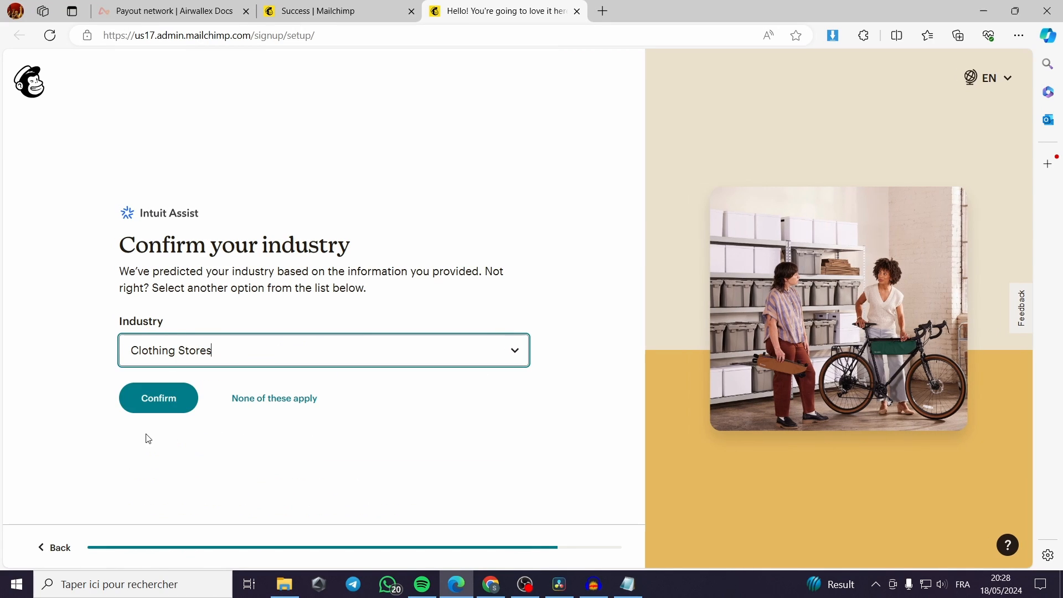
{"action": "left_click", "coordinate": [177, 403]}
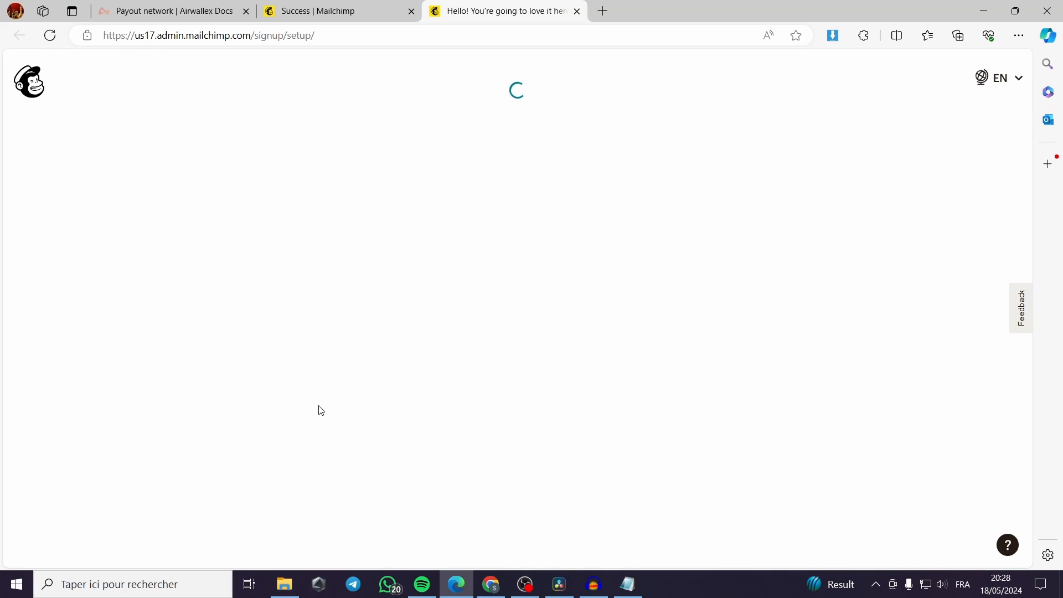
Step: Choose Continue Free under the Free plan to reach the Home dashboard
{"action": "scroll", "coordinate": [215, 376], "scroll_direction": "down", "scroll_amount": 1}
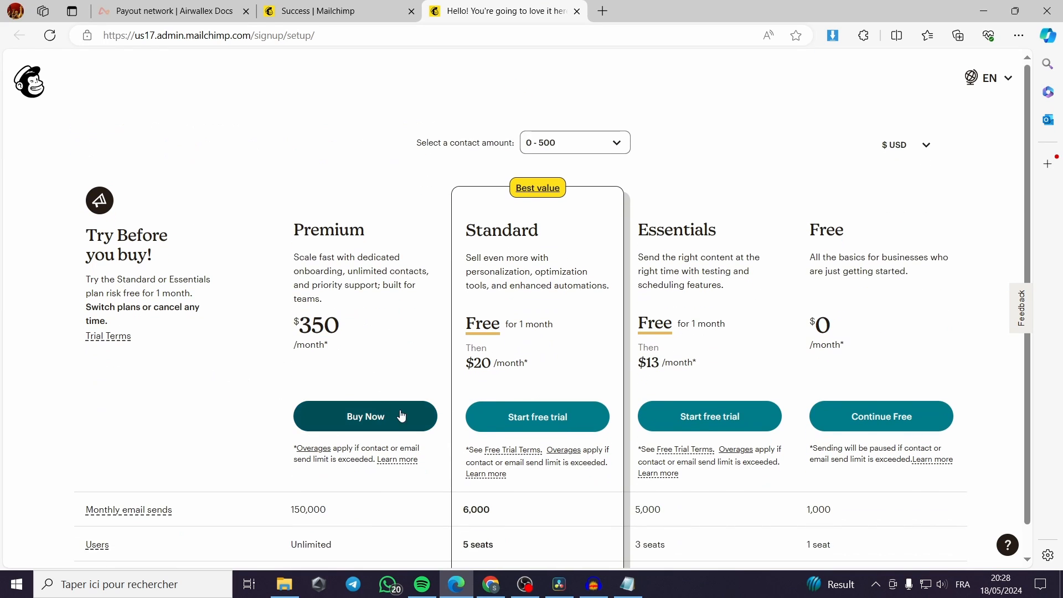
{"action": "scroll", "coordinate": [880, 301], "scroll_direction": "down", "scroll_amount": 3}
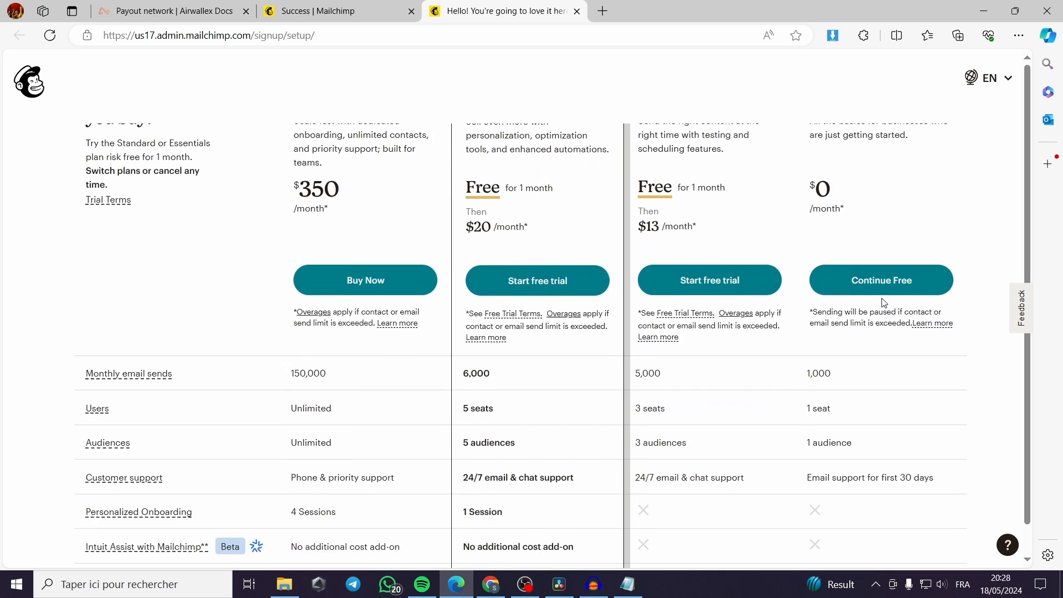
{"action": "left_click", "coordinate": [869, 206]}
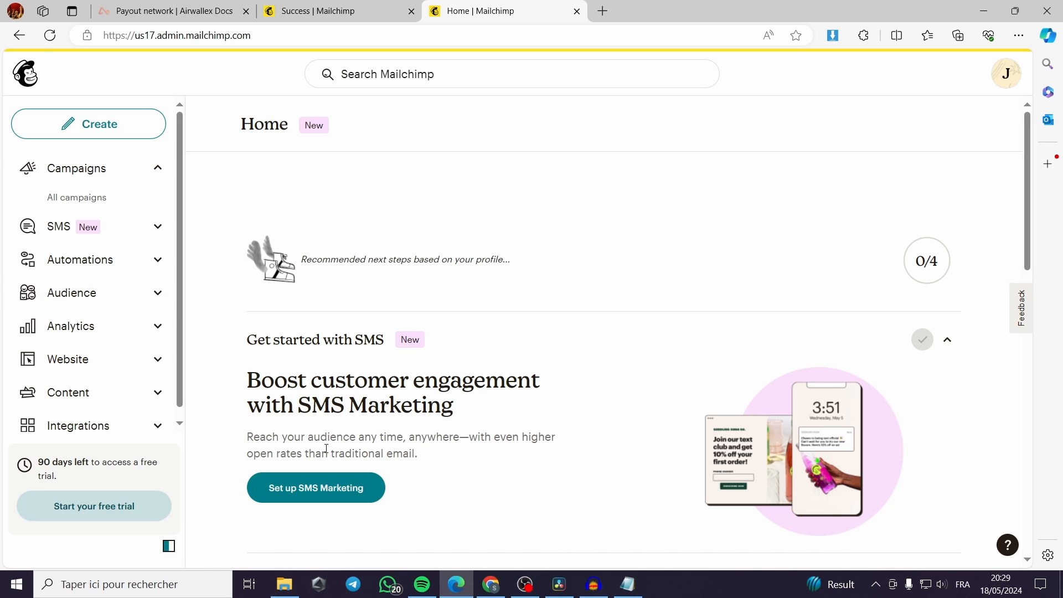
Step: Open the Audience dashboard, review it, and start Add Your Contacts
{"action": "left_click", "coordinate": [152, 294]}
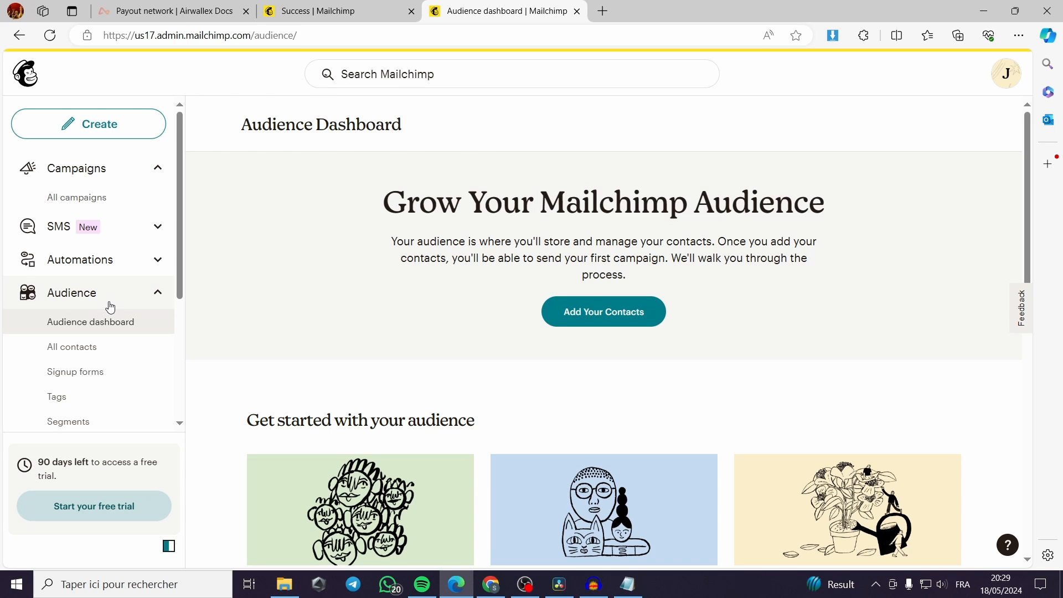
{"action": "scroll", "coordinate": [105, 304], "scroll_direction": "down", "scroll_amount": 2}
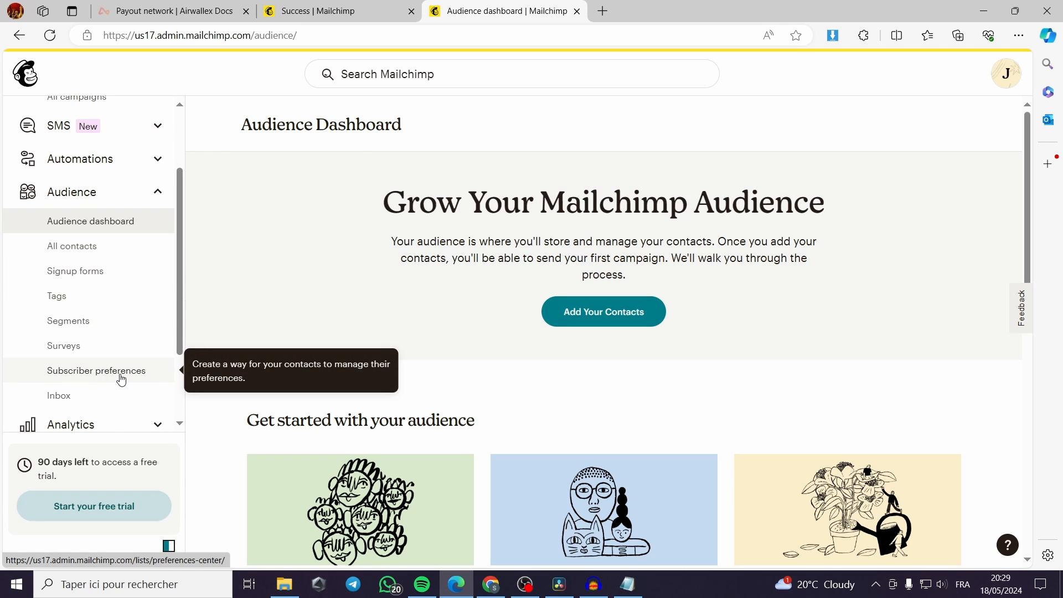
{"action": "scroll", "coordinate": [120, 379], "scroll_direction": "down", "scroll_amount": 1}
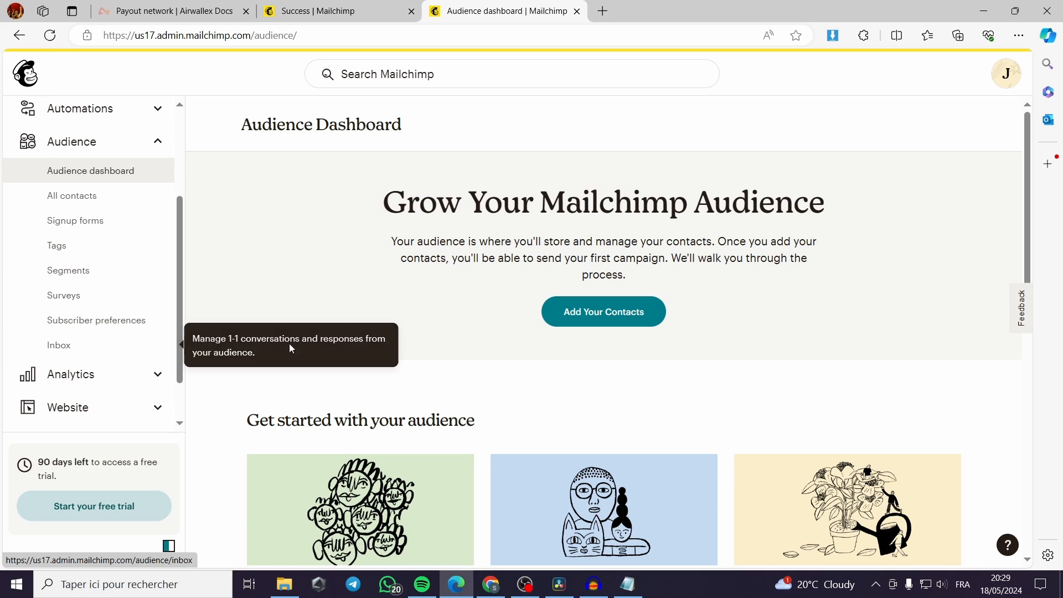
{"action": "scroll", "coordinate": [391, 344], "scroll_direction": "down", "scroll_amount": 3}
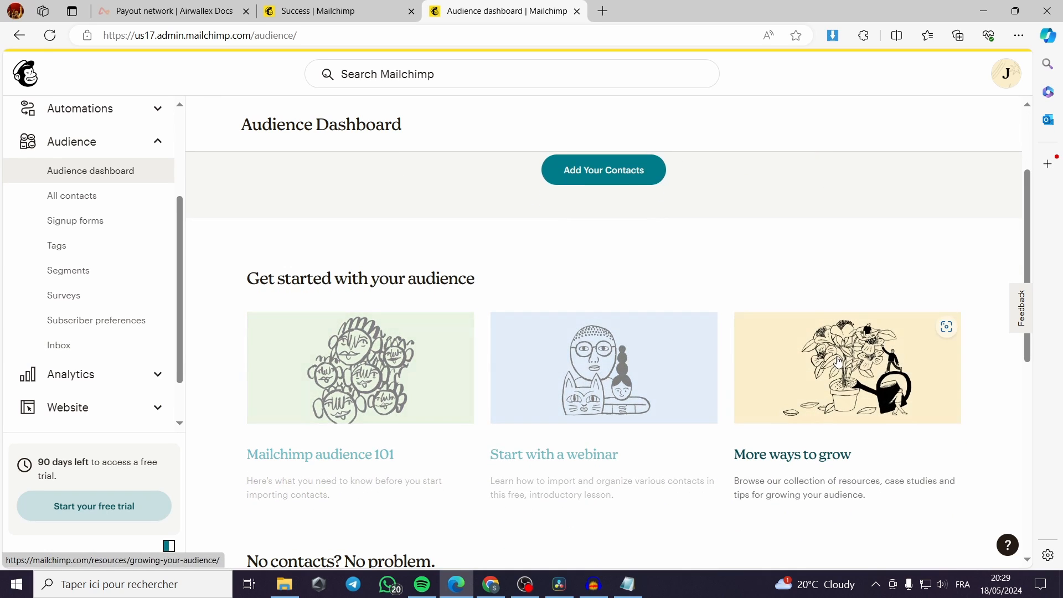
{"action": "scroll", "coordinate": [786, 258], "scroll_direction": "up", "scroll_amount": 1}
{"action": "scroll", "coordinate": [785, 258], "scroll_direction": "up", "scroll_amount": 1}
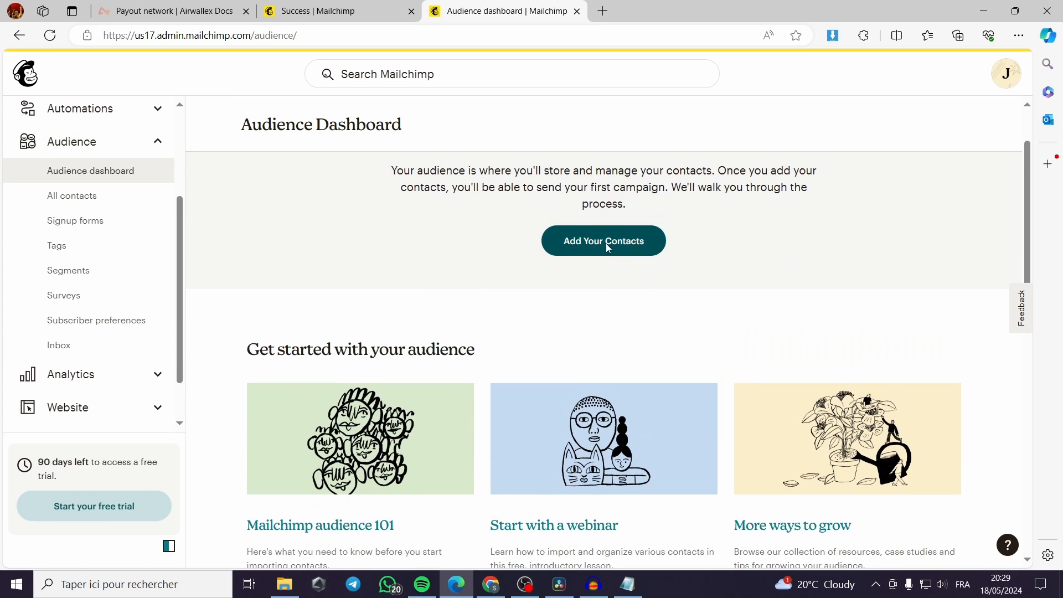
{"action": "left_click", "coordinate": [594, 243]}
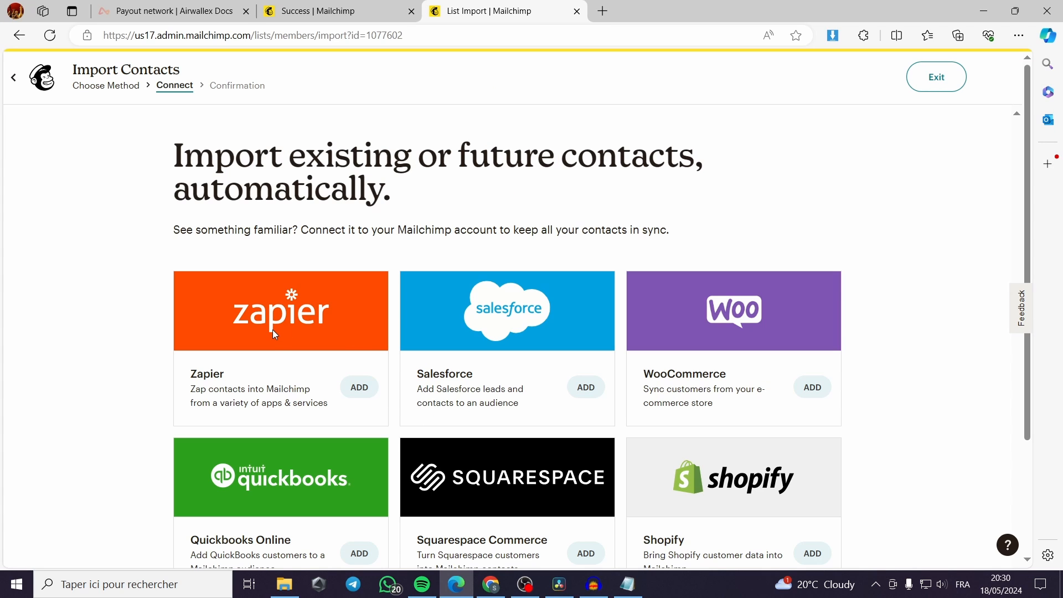
Step: Return from the Connect step to the Choose Method step via its breadcrumb
{"action": "scroll", "coordinate": [273, 332], "scroll_direction": "down", "scroll_amount": 3}
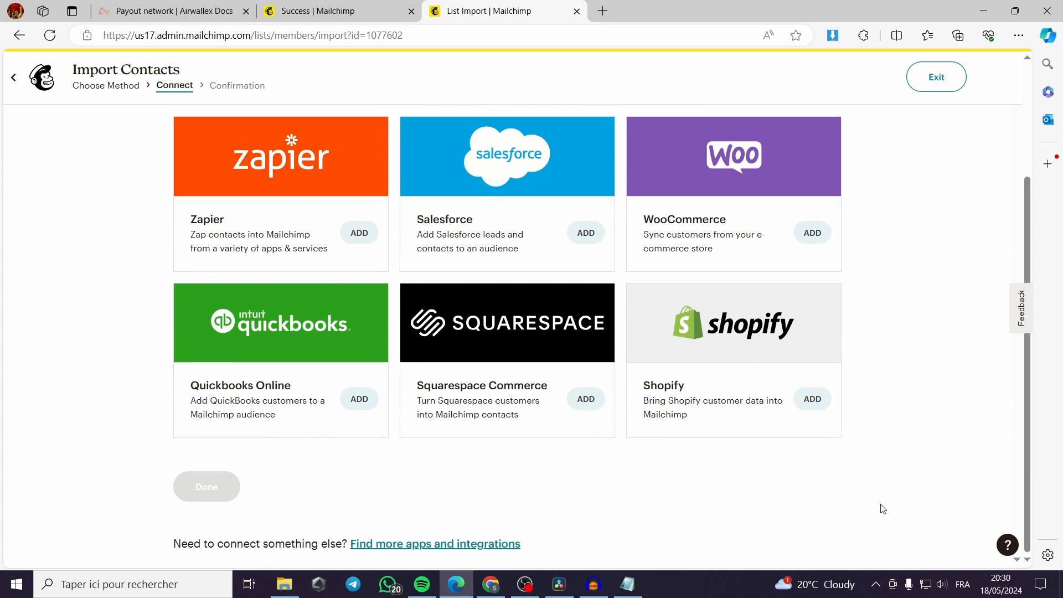
{"action": "scroll", "coordinate": [557, 437], "scroll_direction": "up", "scroll_amount": 1}
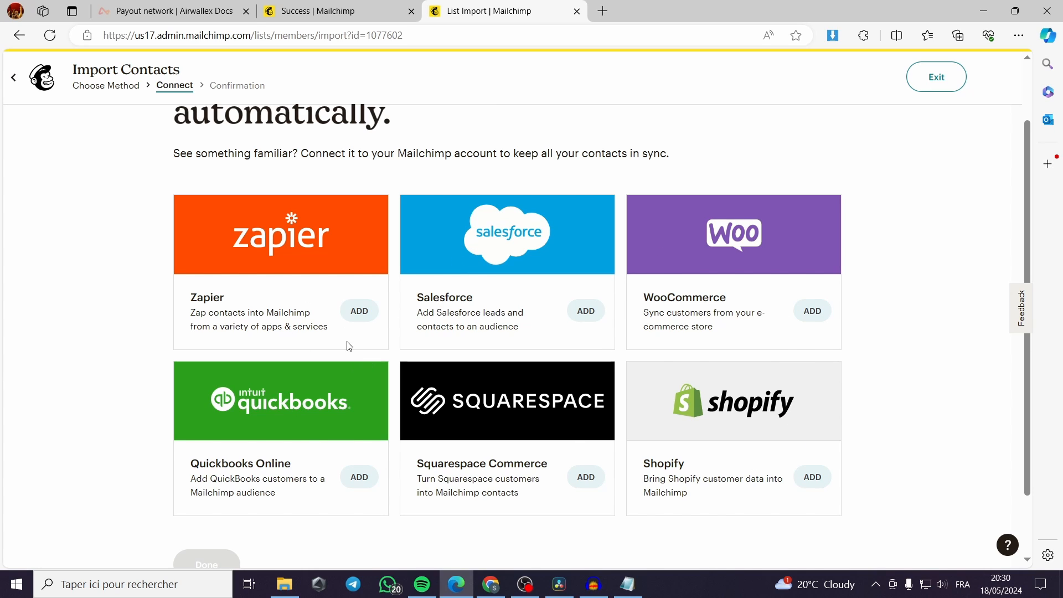
{"action": "scroll", "coordinate": [204, 238], "scroll_direction": "up", "scroll_amount": 2}
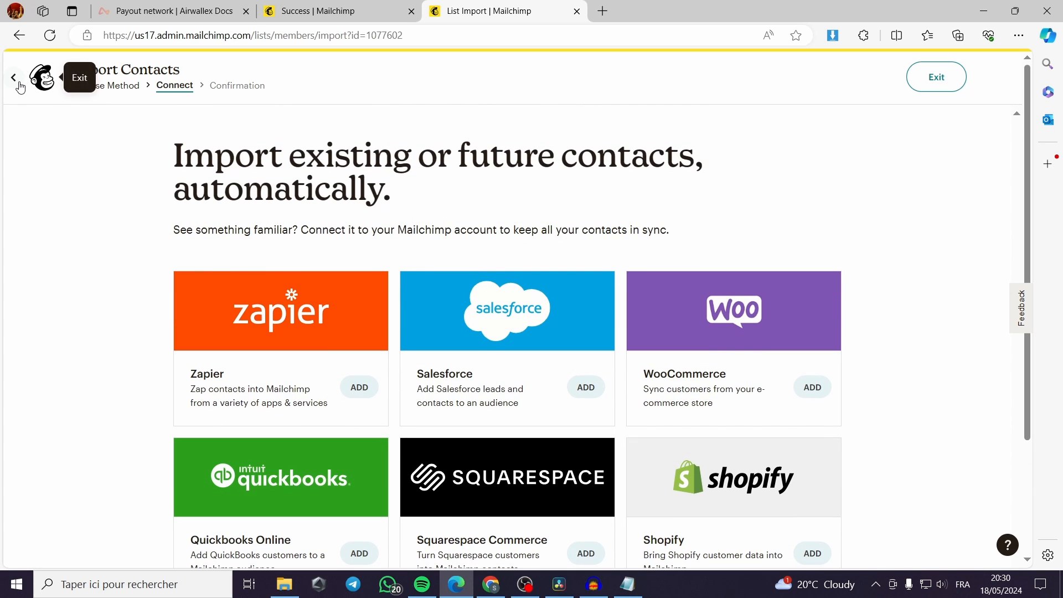
{"action": "left_click", "coordinate": [127, 92]}
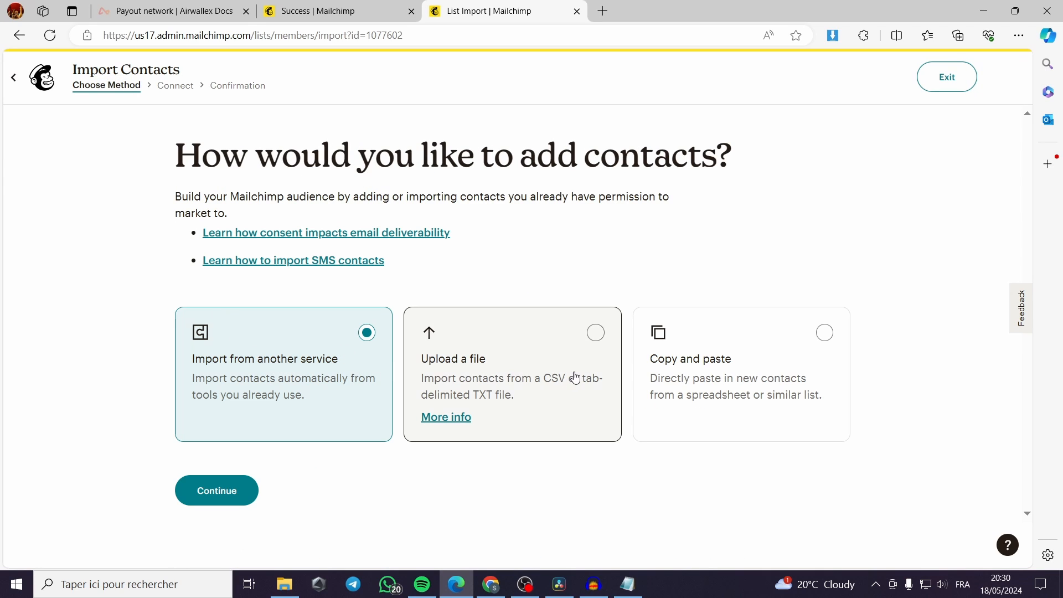
Step: Import contacts by uploading emails.txt from D:\Screen Rec, then continue to organizing contacts
{"action": "left_click", "coordinate": [576, 376]}
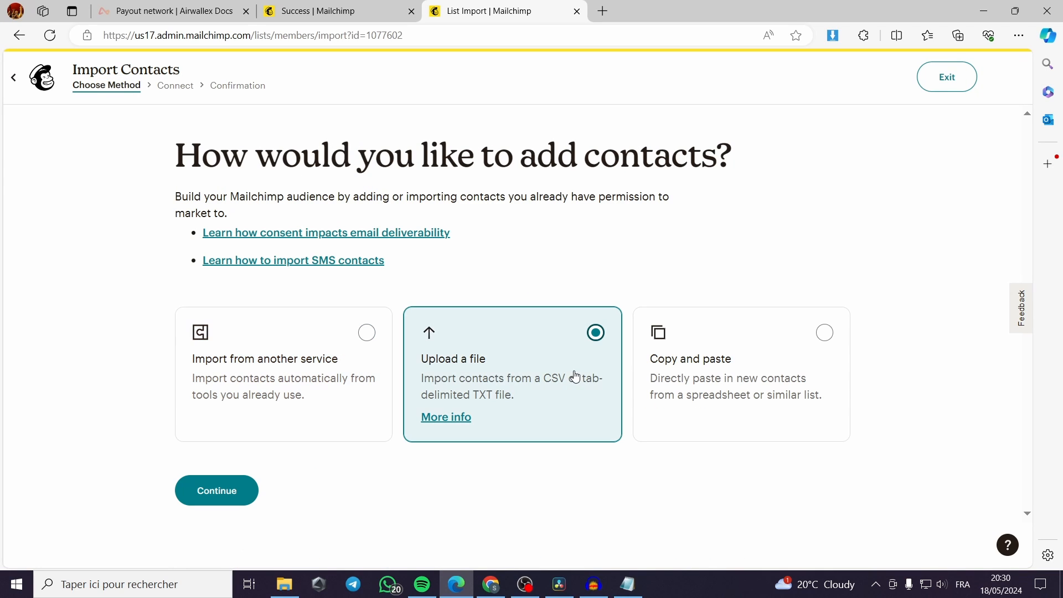
{"action": "left_click", "coordinate": [219, 490]}
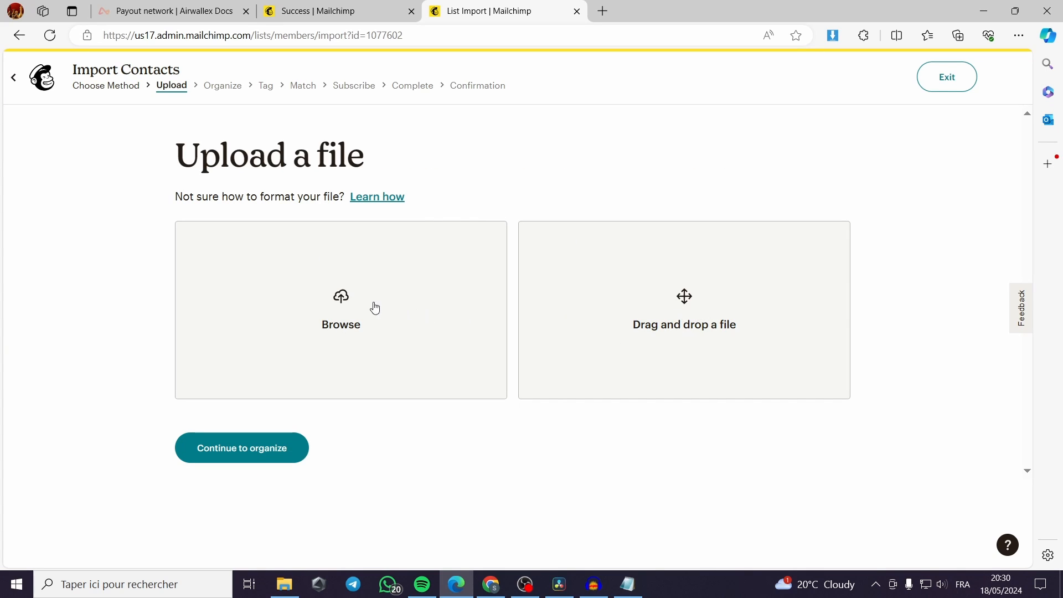
{"action": "left_click", "coordinate": [342, 304]}
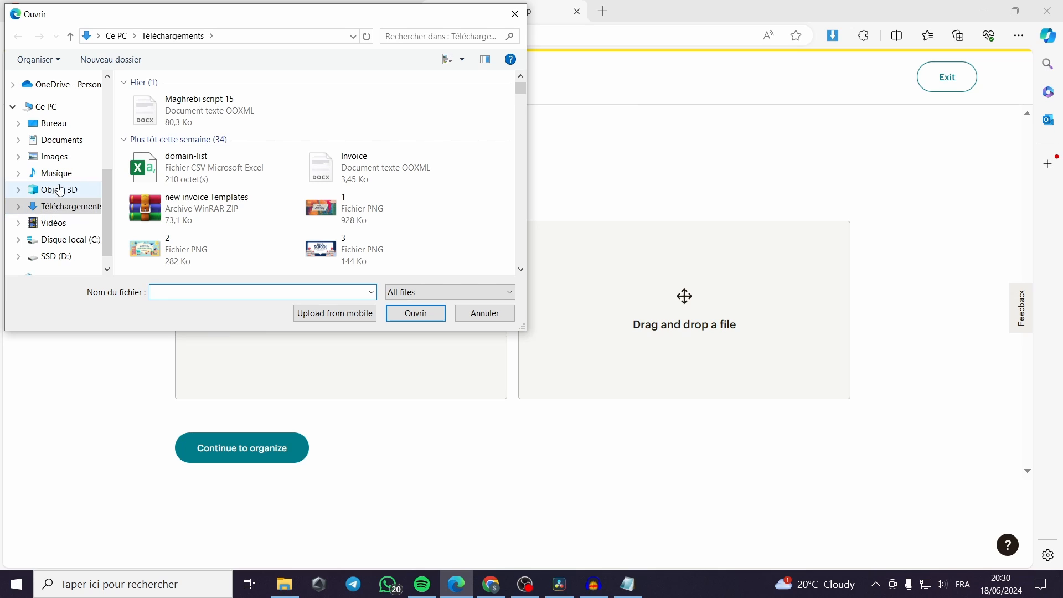
{"action": "left_click", "coordinate": [53, 257]}
{"action": "scroll", "coordinate": [438, 228], "scroll_direction": "down", "scroll_amount": 3}
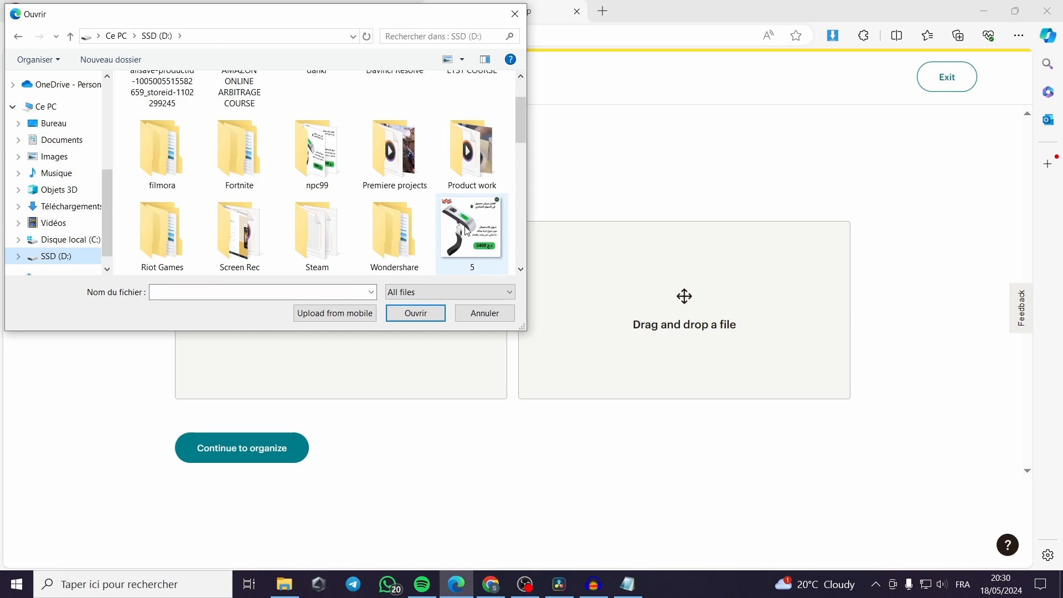
{"action": "scroll", "coordinate": [384, 224], "scroll_direction": "up", "scroll_amount": 3}
{"action": "scroll", "coordinate": [383, 224], "scroll_direction": "down", "scroll_amount": 3}
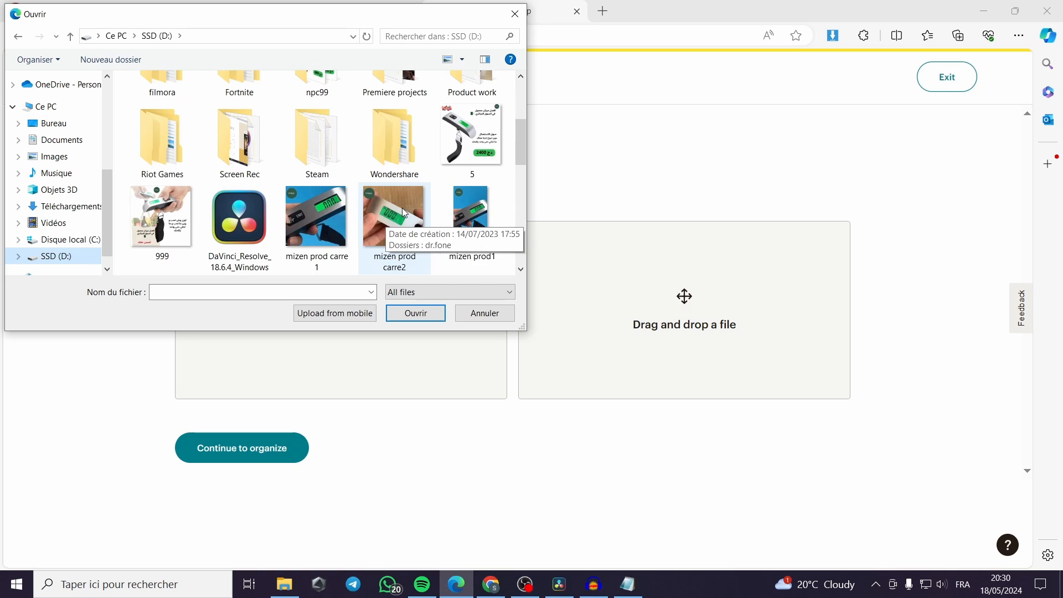
{"action": "double_click", "coordinate": [242, 150]}
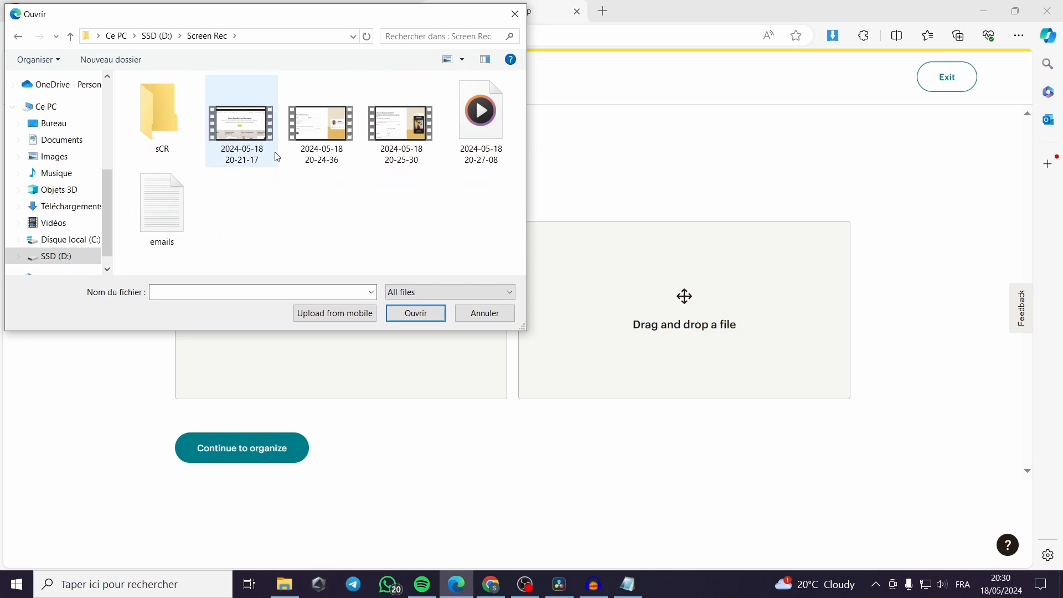
{"action": "double_click", "coordinate": [180, 206]}
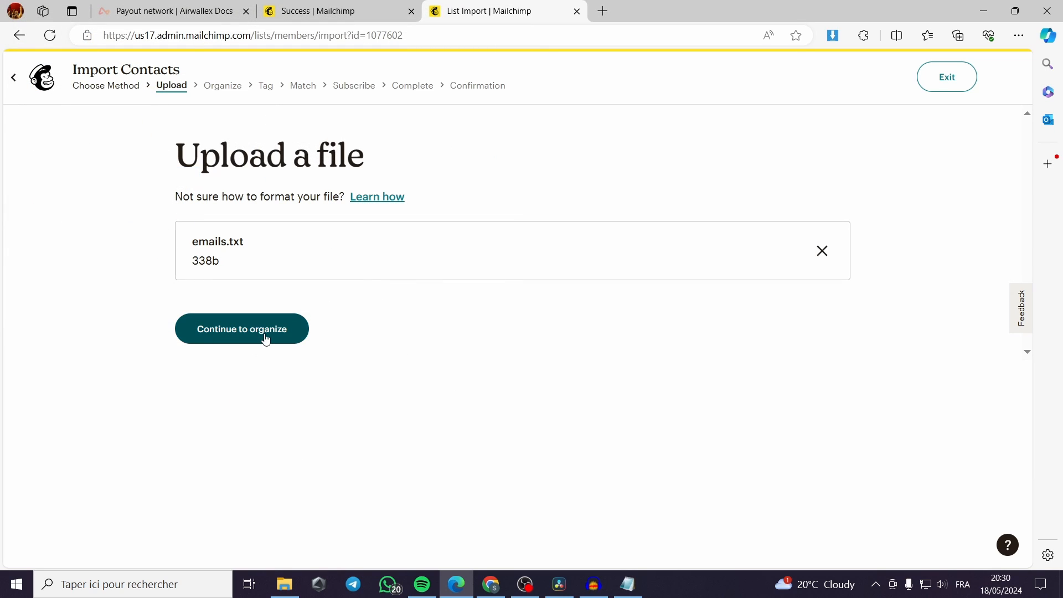
{"action": "left_click", "coordinate": [218, 334]}
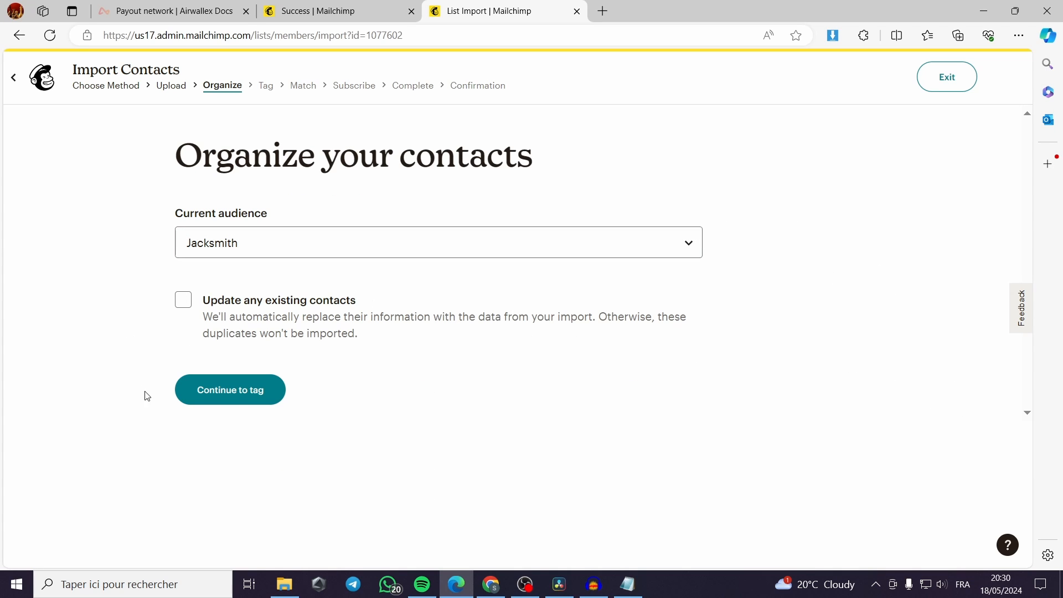
Step: Keep Jacksmith as the target audience, enable updating existing contacts, and continue to tagging
{"action": "left_click", "coordinate": [310, 236]}
{"action": "left_click", "coordinate": [778, 258]}
{"action": "left_click", "coordinate": [181, 303]}
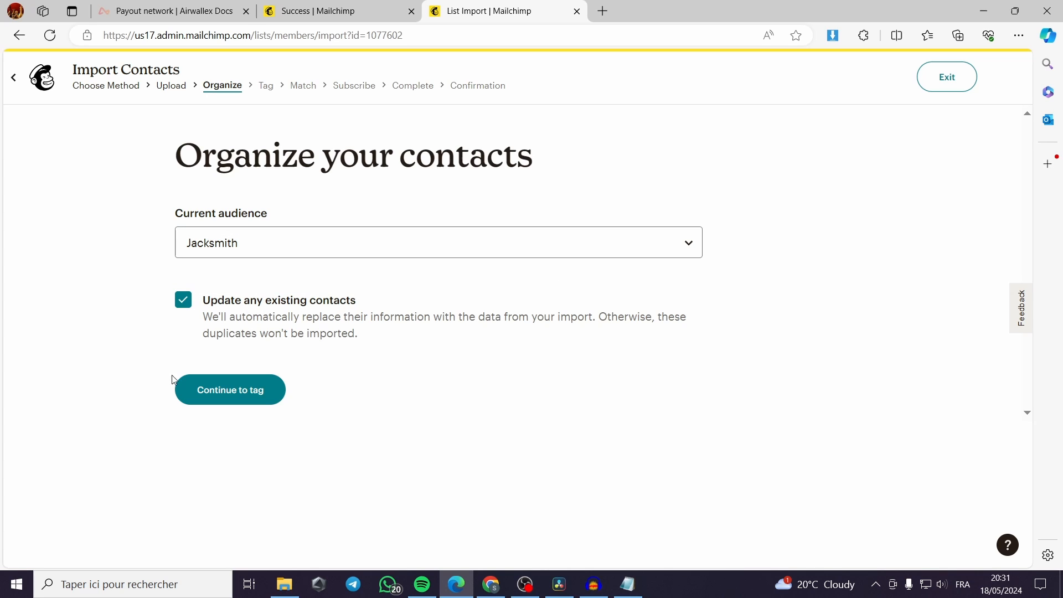
{"action": "left_click", "coordinate": [215, 389]}
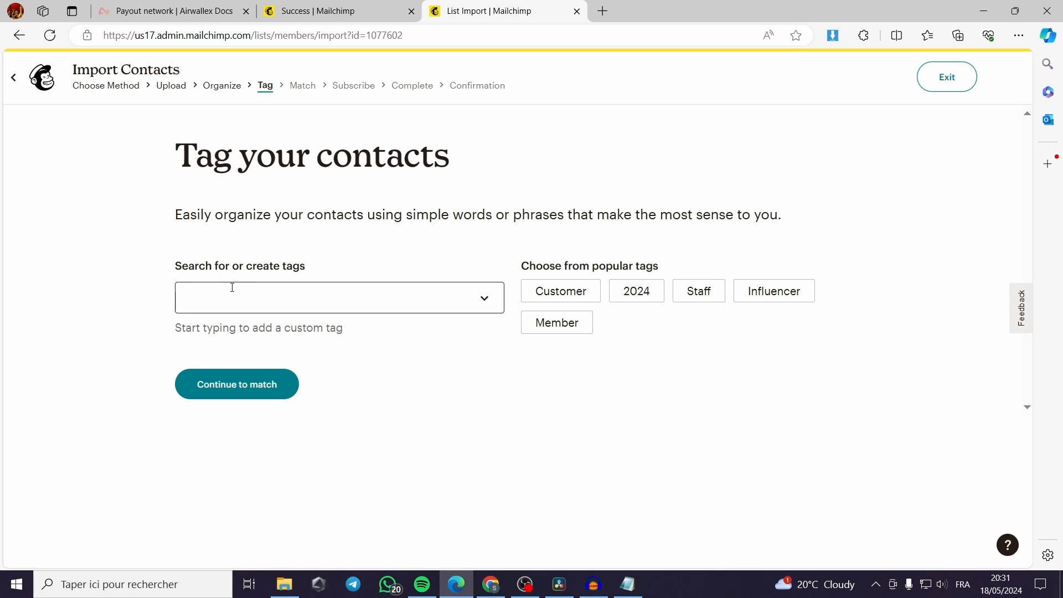
Step: Tag the imported contacts with a new 'Tshirt audience' tag and the popular '2024' tag
{"action": "left_click", "coordinate": [359, 303]}
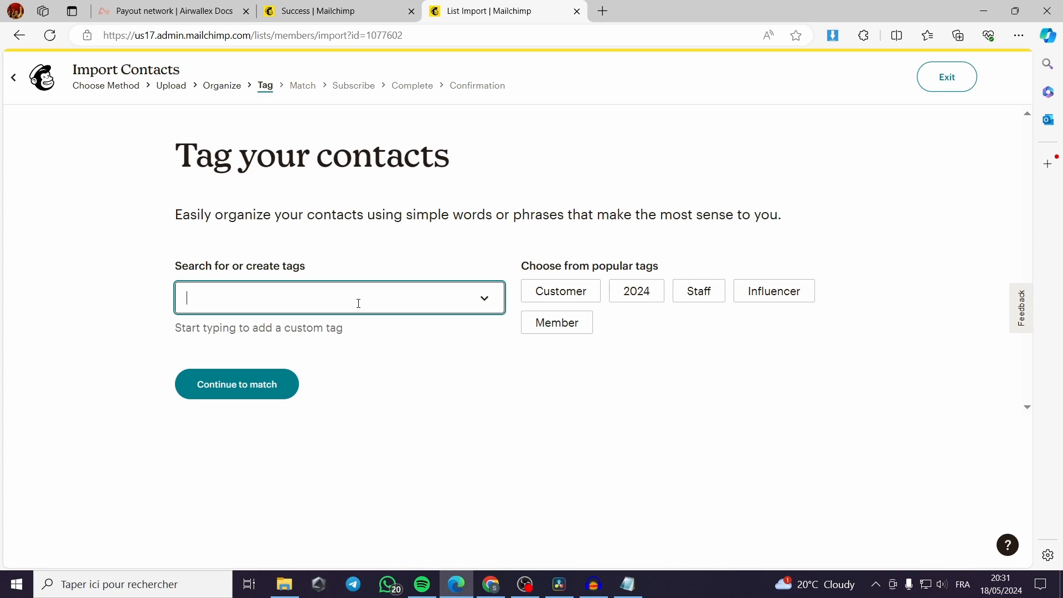
{"action": "left_click", "coordinate": [490, 371]}
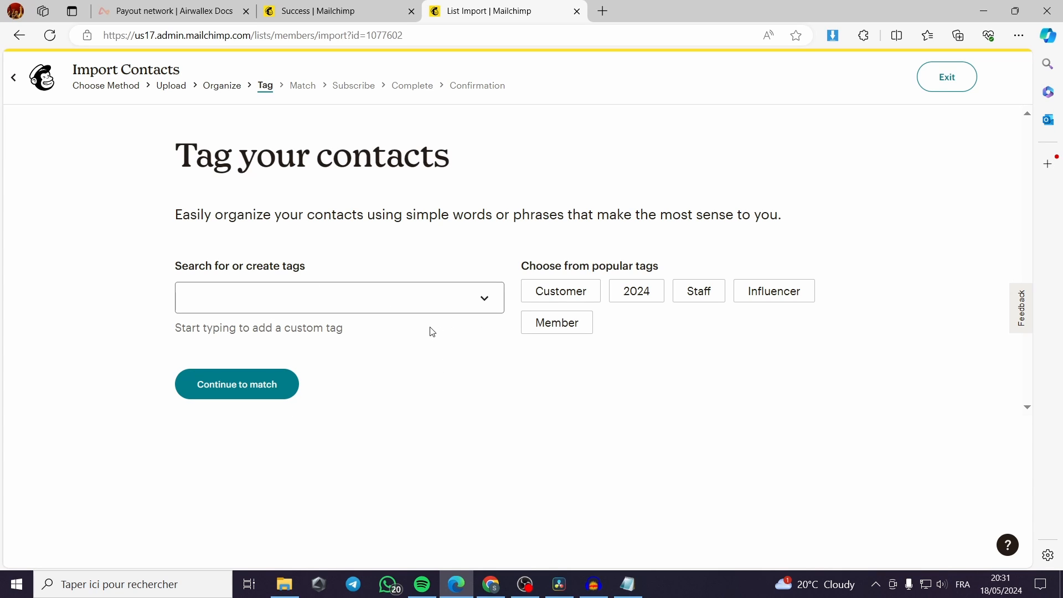
{"action": "left_click", "coordinate": [318, 300]}
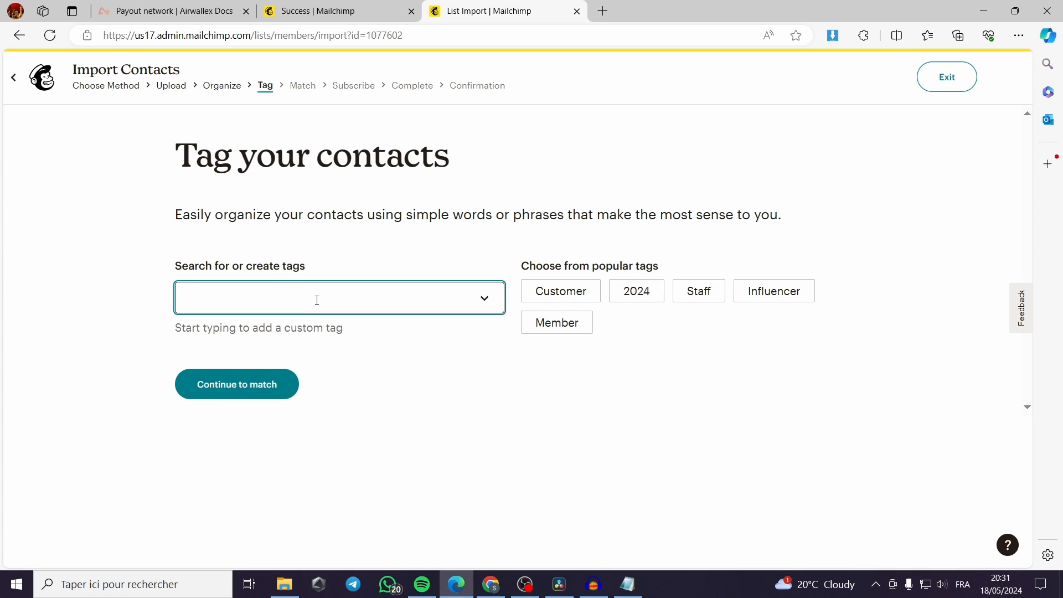
{"action": "type", "text": "Tshirt "}
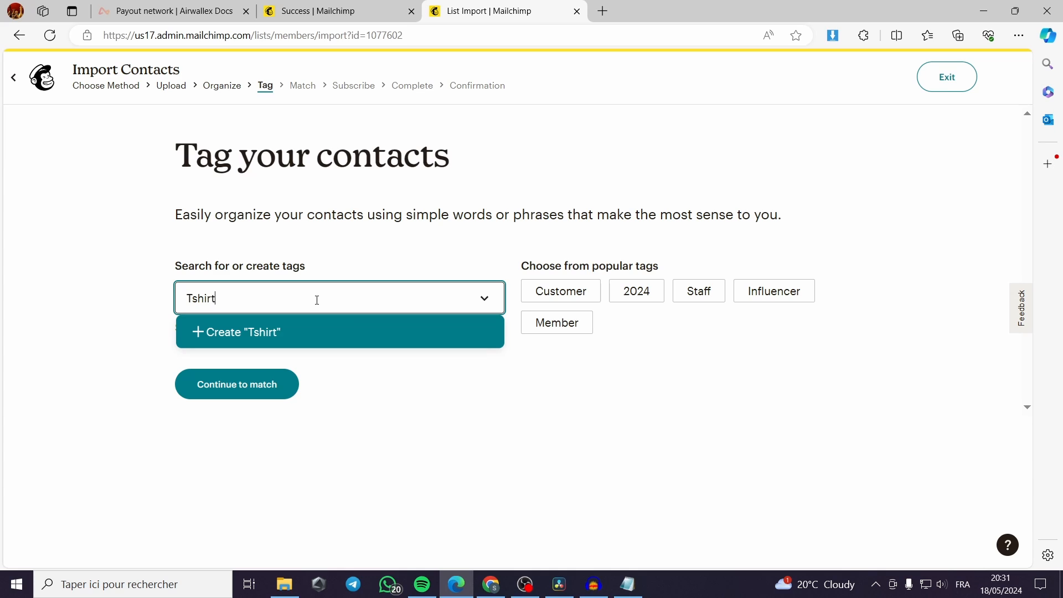
{"action": "type", "text": "audience"}
{"action": "left_click", "coordinate": [282, 343]}
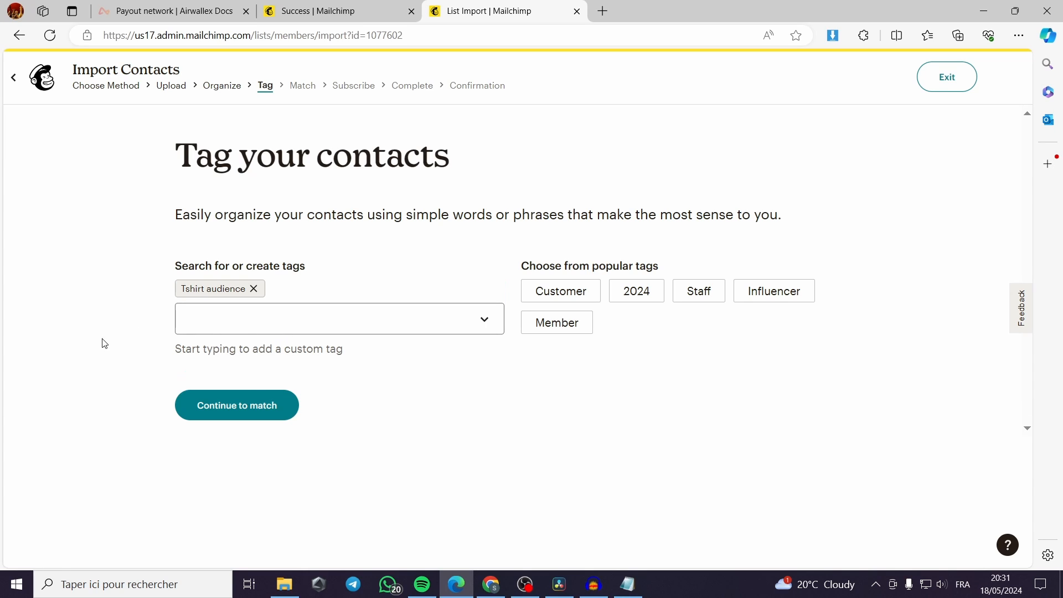
{"action": "left_click", "coordinate": [626, 300]}
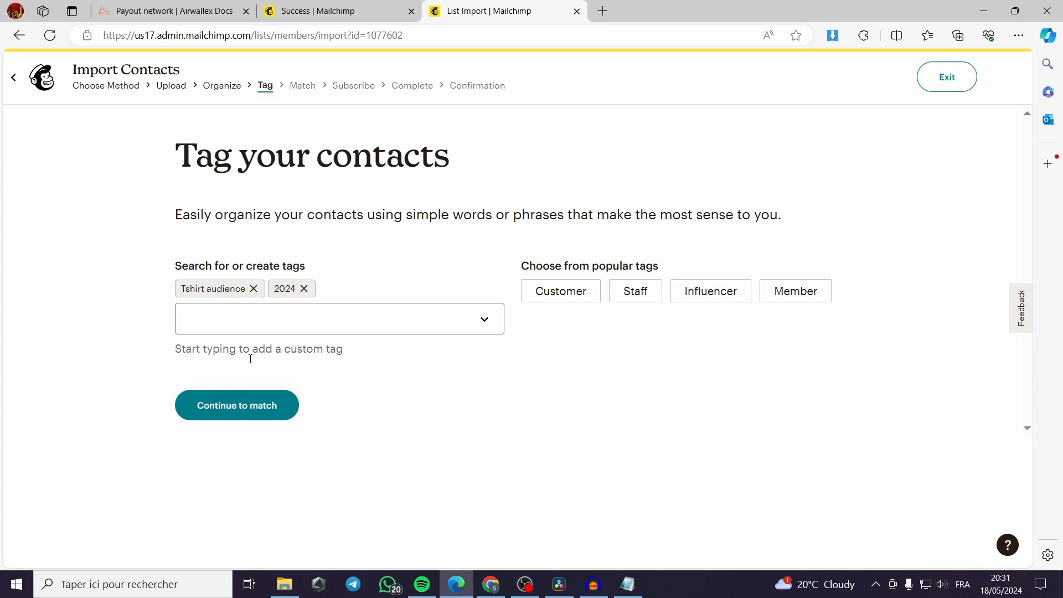
{"action": "left_click", "coordinate": [244, 407]}
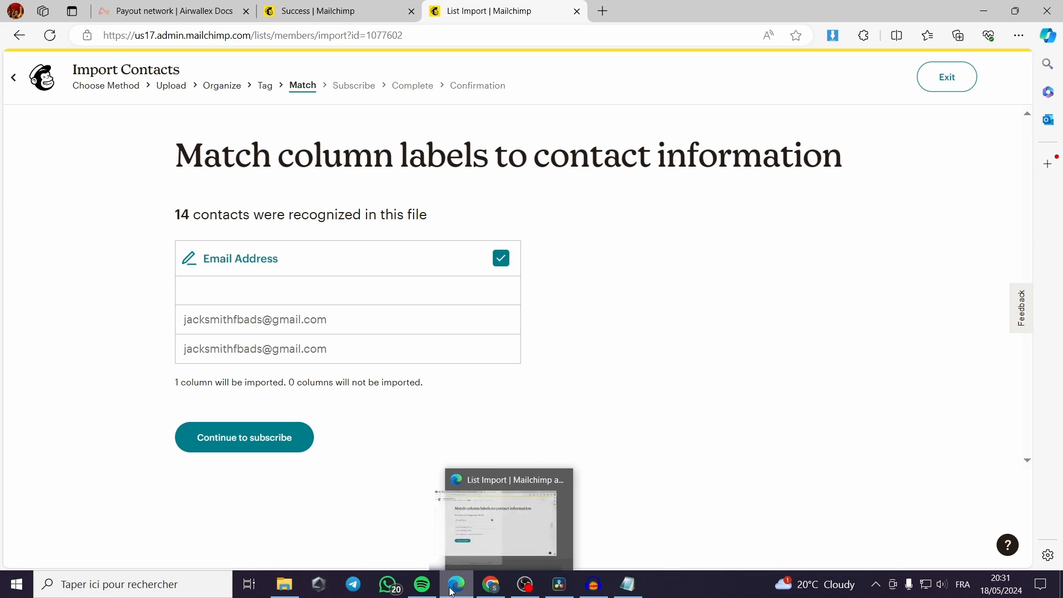
Step: Set the contacts' email marketing status to Non-Subscribed and proceed to the import review
{"action": "left_click", "coordinate": [263, 443]}
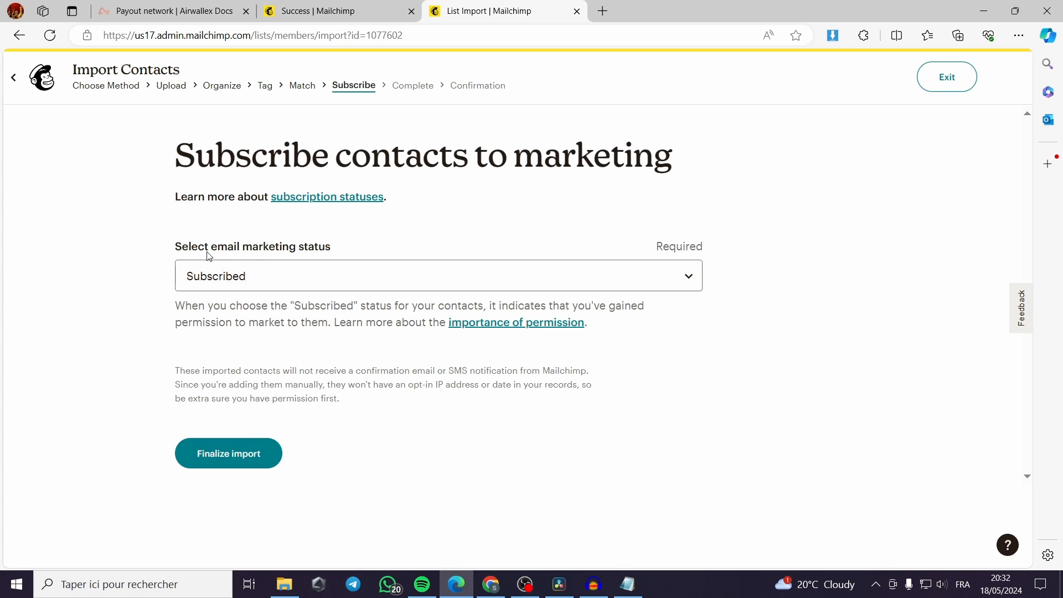
{"action": "left_click", "coordinate": [425, 280]}
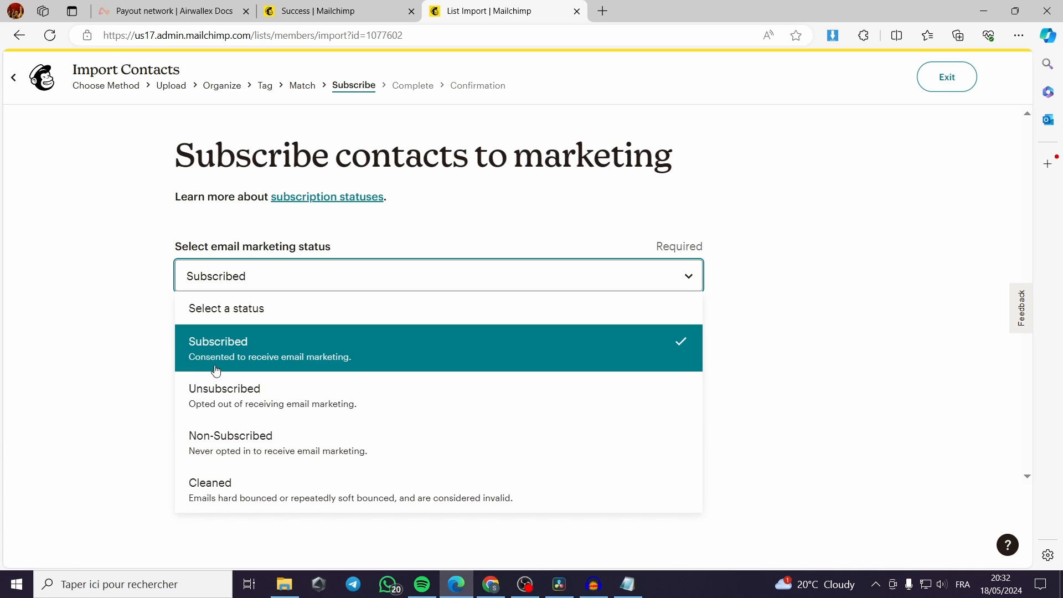
{"action": "left_click", "coordinate": [409, 359]}
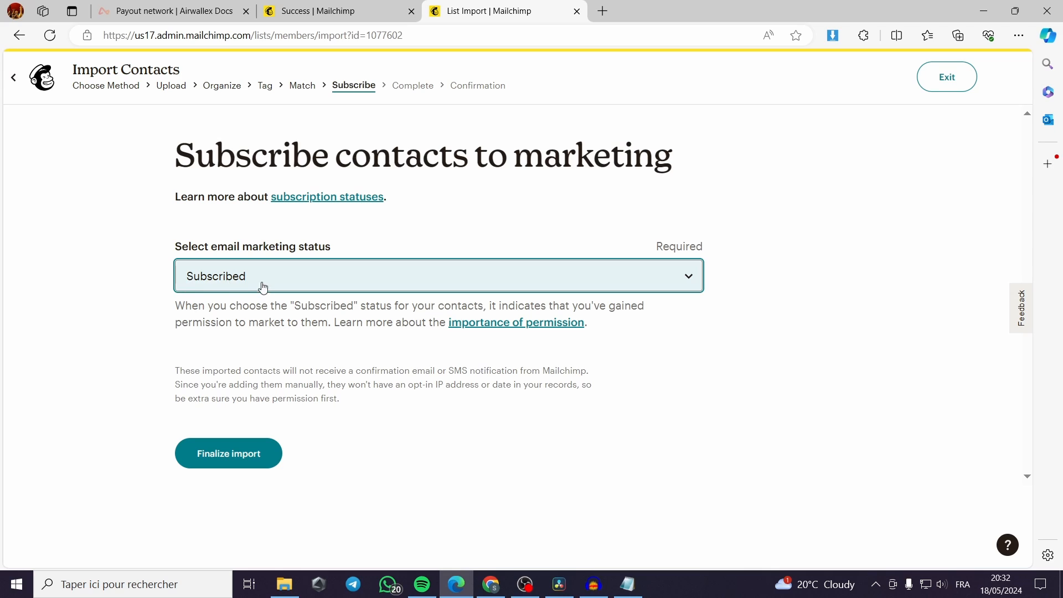
{"action": "left_click", "coordinate": [290, 287]}
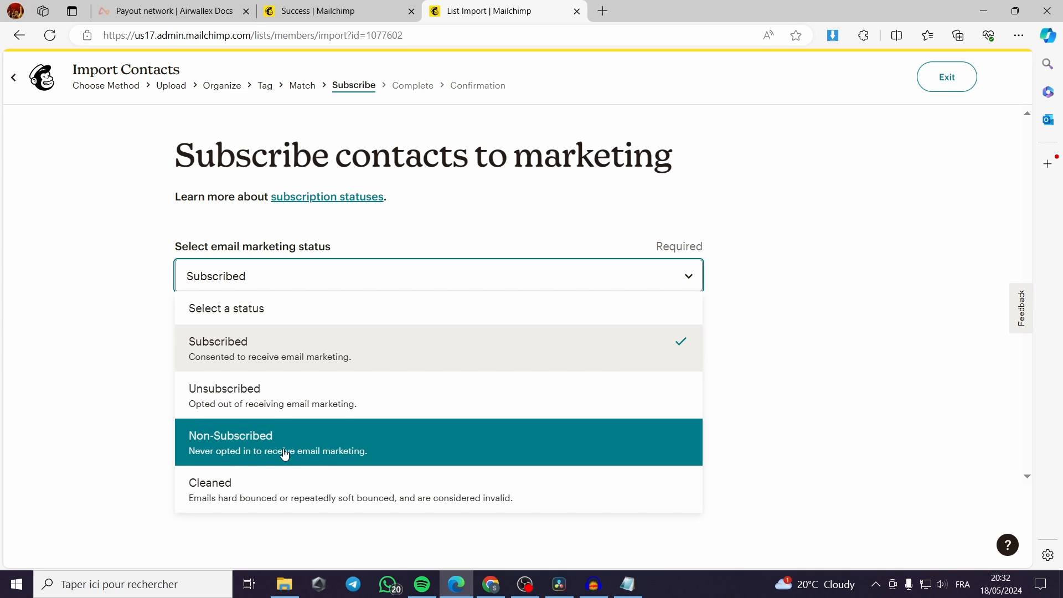
{"action": "left_click", "coordinate": [382, 455]}
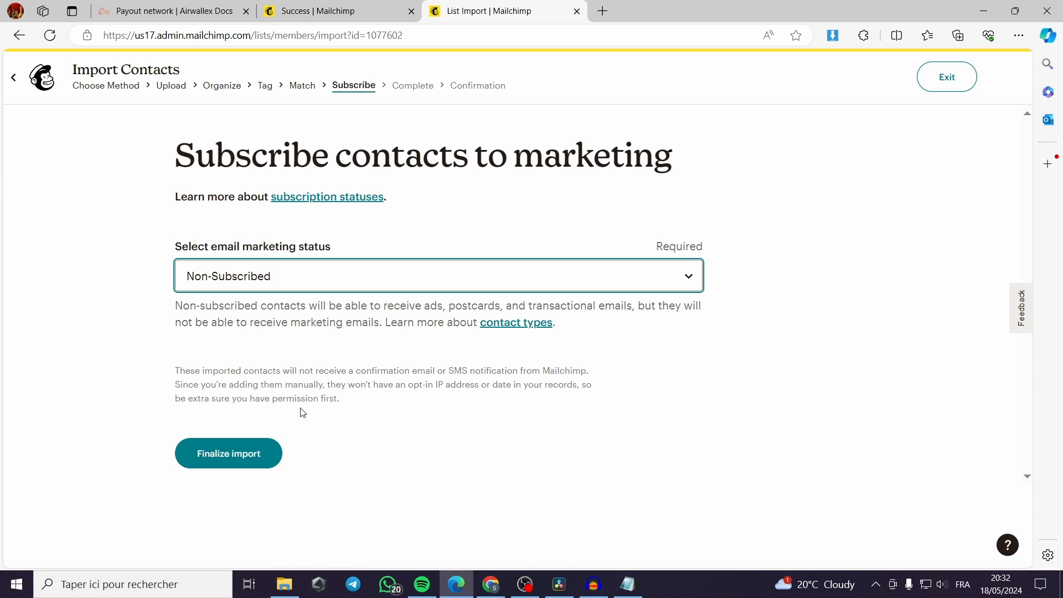
{"action": "left_click", "coordinate": [237, 452]}
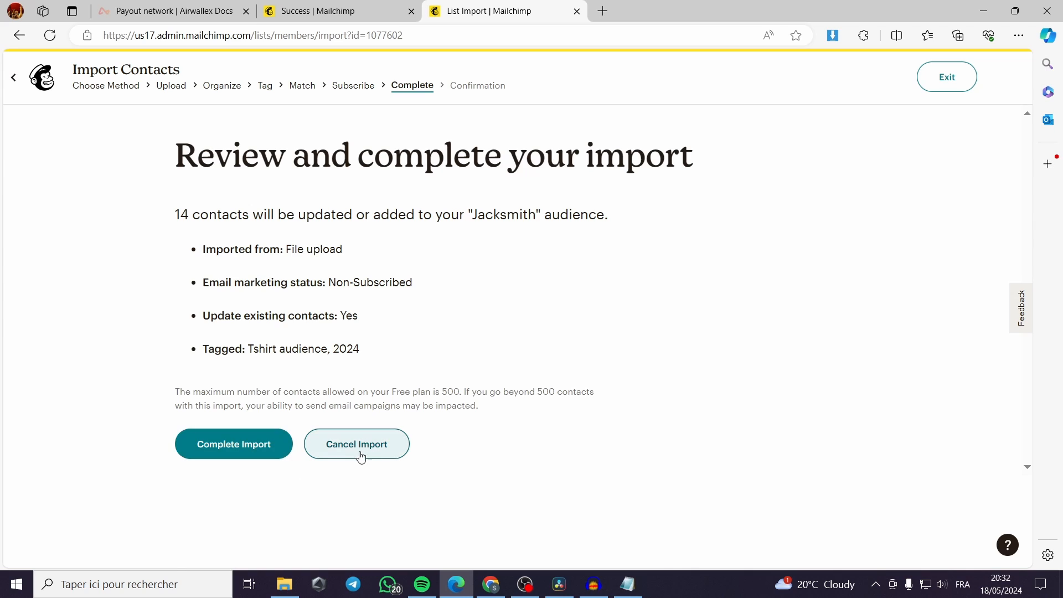
Step: Complete the 14-contact import and view the audience's contacts list
{"action": "left_click", "coordinate": [282, 455]}
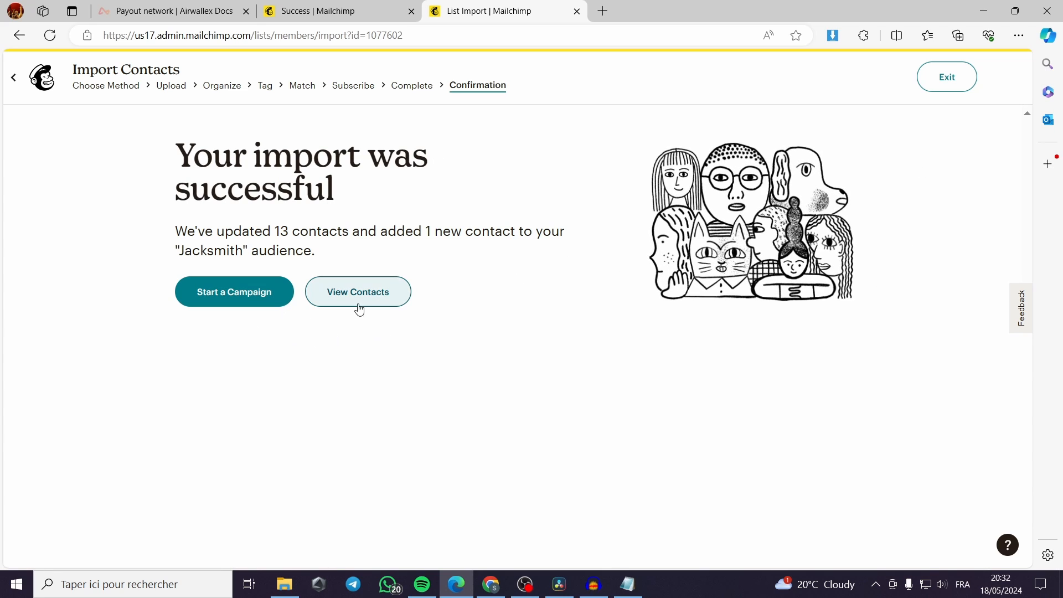
{"action": "left_click", "coordinate": [382, 299]}
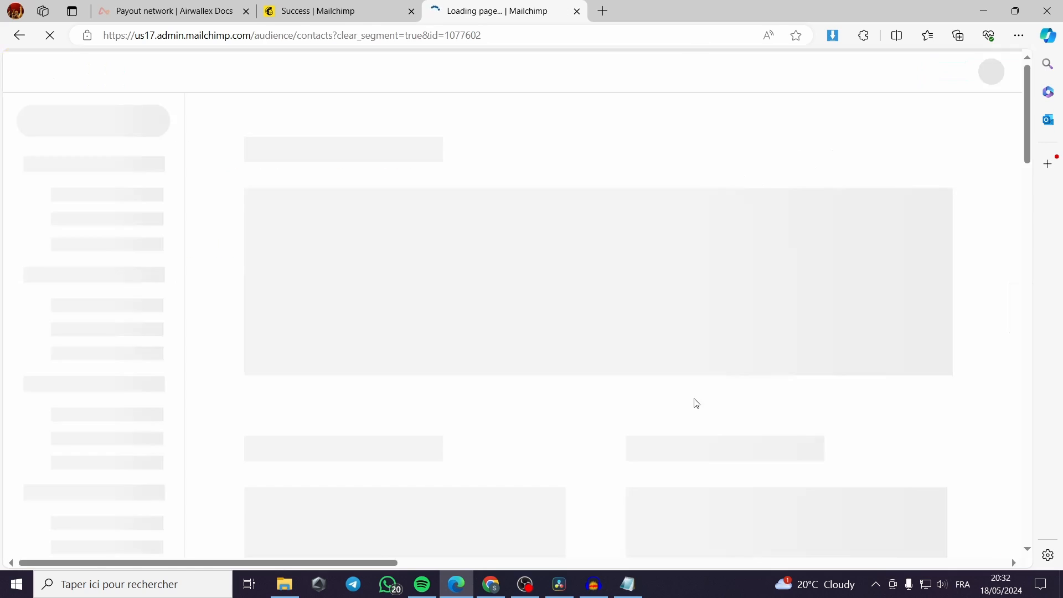
{"action": "scroll", "coordinate": [564, 394], "scroll_direction": "down", "scroll_amount": 2}
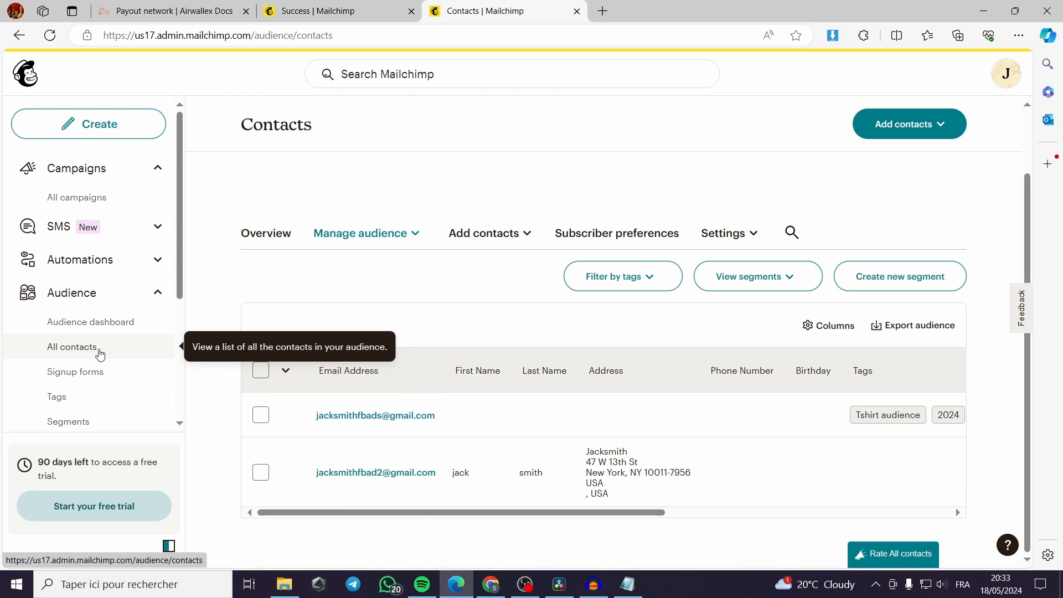
Step: Open the Audience dashboard and scroll through its growth, tags, sources and engagement cards
{"action": "left_click", "coordinate": [107, 320]}
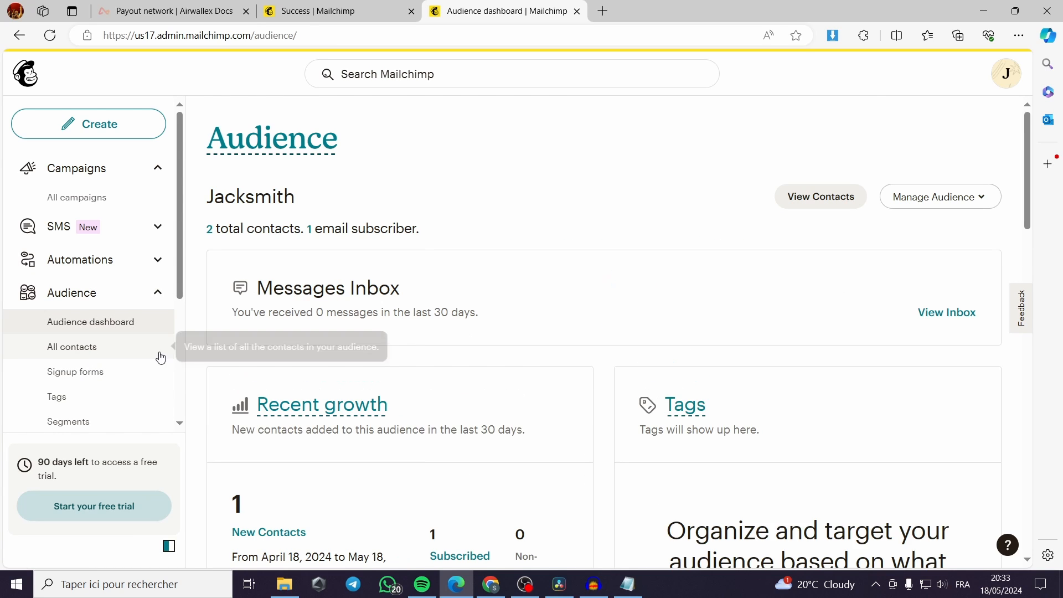
{"action": "scroll", "coordinate": [655, 308], "scroll_direction": "down", "scroll_amount": 1}
{"action": "scroll", "coordinate": [355, 471], "scroll_direction": "down", "scroll_amount": 3}
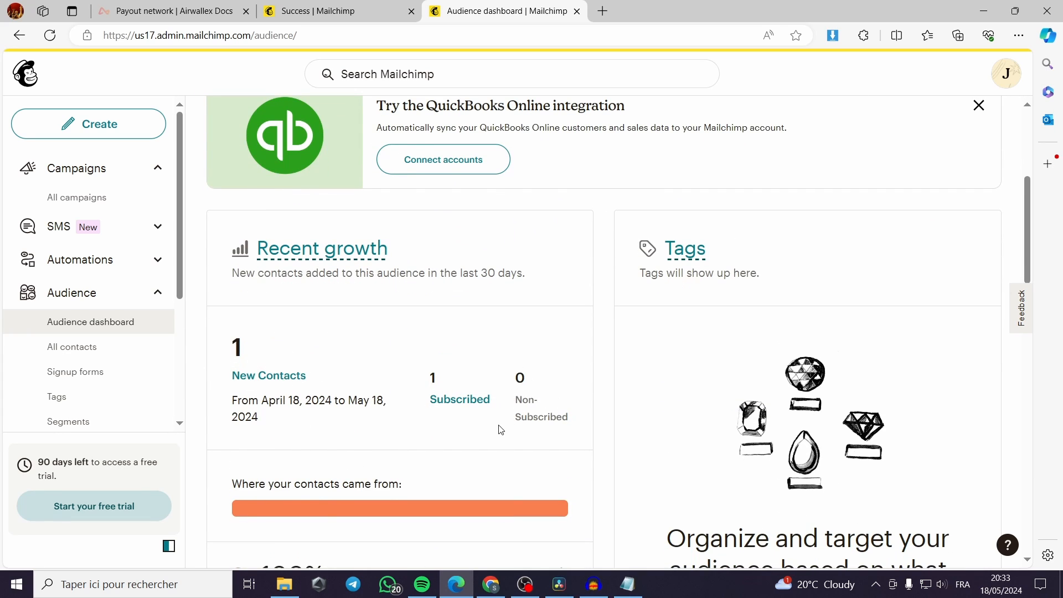
{"action": "scroll", "coordinate": [500, 429], "scroll_direction": "down", "scroll_amount": 3}
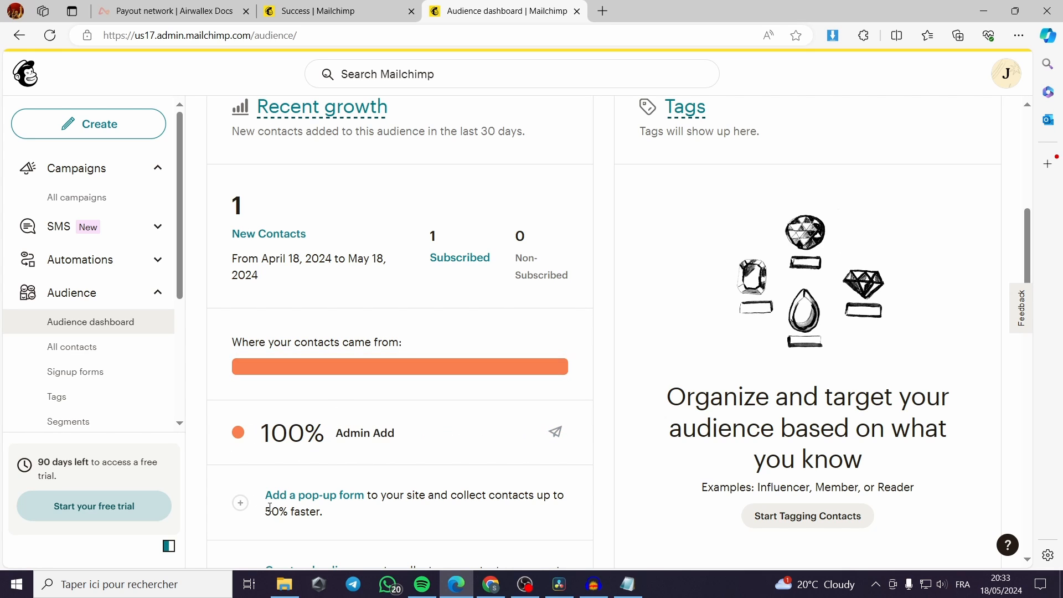
{"action": "scroll", "coordinate": [531, 381], "scroll_direction": "down", "scroll_amount": 6}
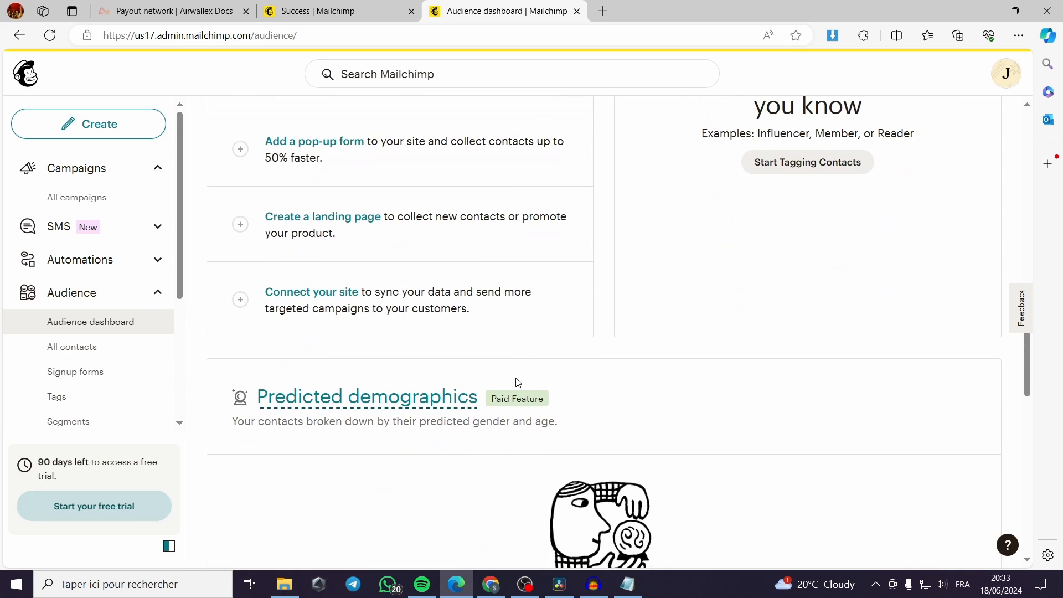
{"action": "scroll", "coordinate": [509, 387], "scroll_direction": "down", "scroll_amount": 5}
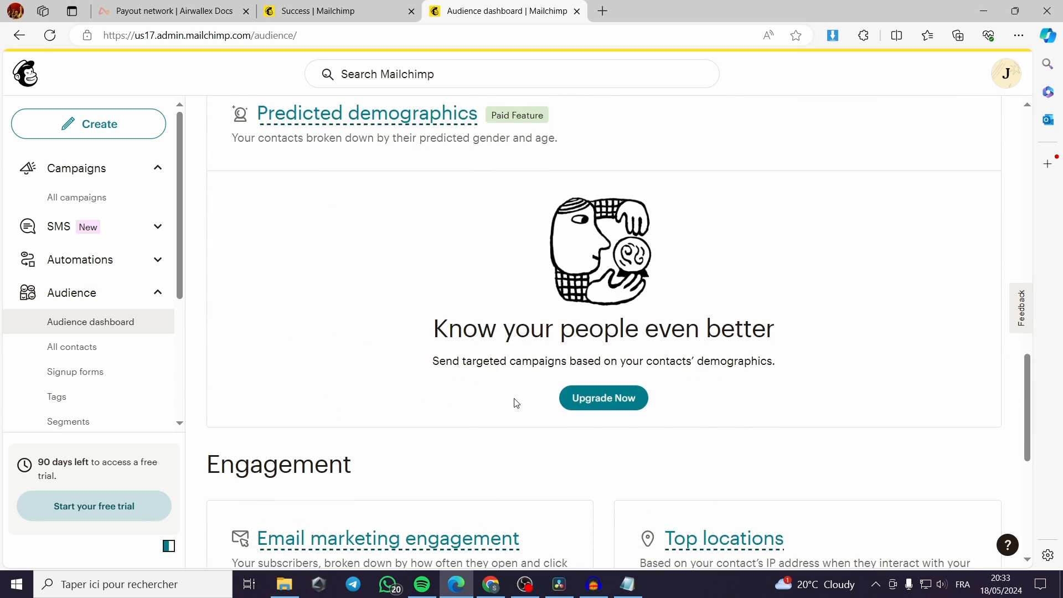
{"action": "scroll", "coordinate": [509, 393], "scroll_direction": "down", "scroll_amount": 5}
{"action": "scroll", "coordinate": [516, 402], "scroll_direction": "down", "scroll_amount": 8}
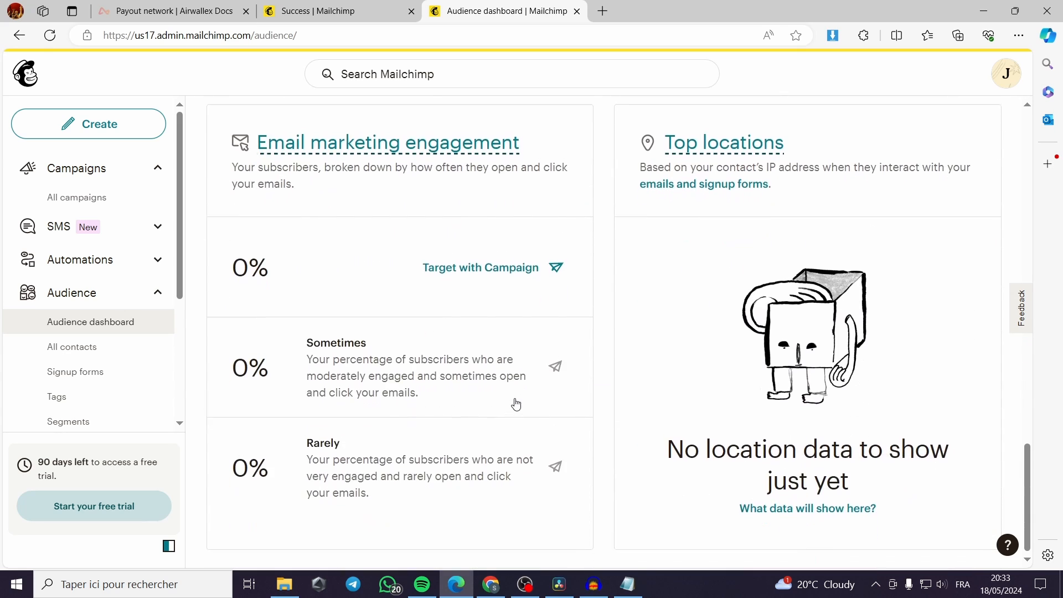
{"action": "scroll", "coordinate": [518, 405], "scroll_direction": "up", "scroll_amount": 8}
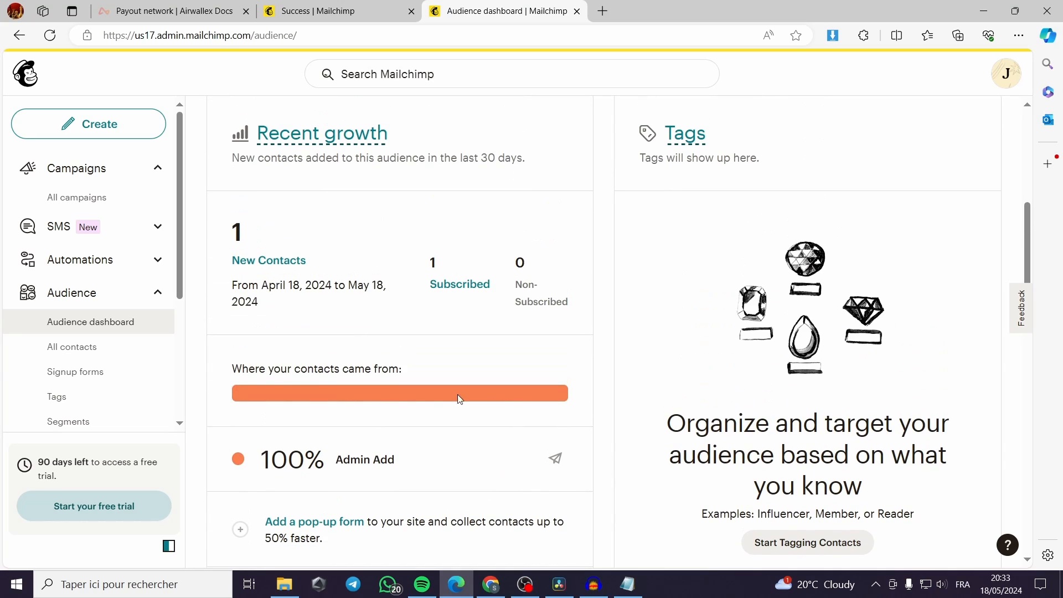
{"action": "scroll", "coordinate": [708, 372], "scroll_direction": "up", "scroll_amount": 2}
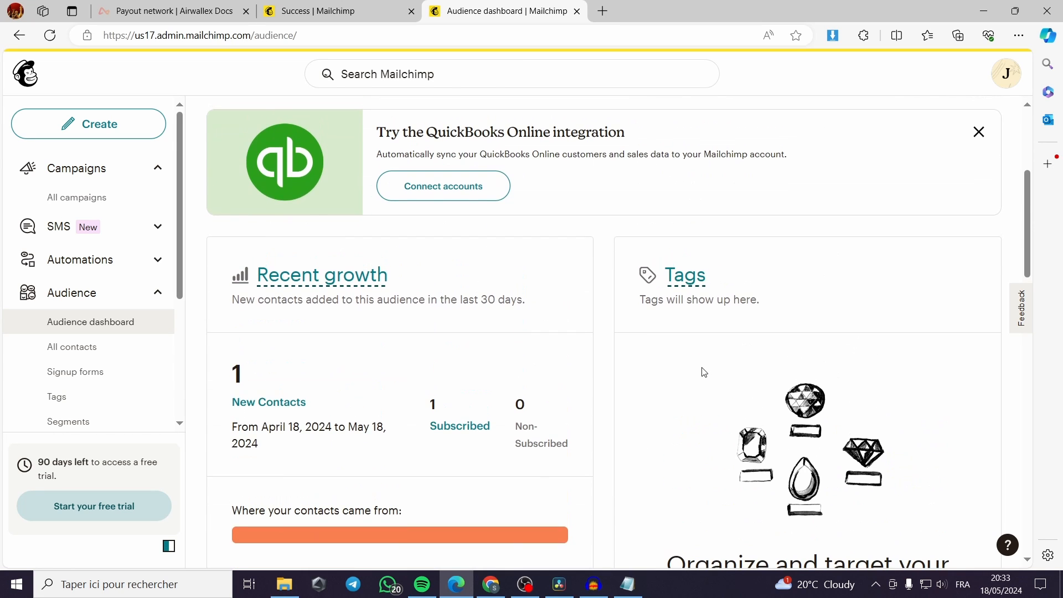
{"action": "scroll", "coordinate": [530, 377], "scroll_direction": "down", "scroll_amount": 1}
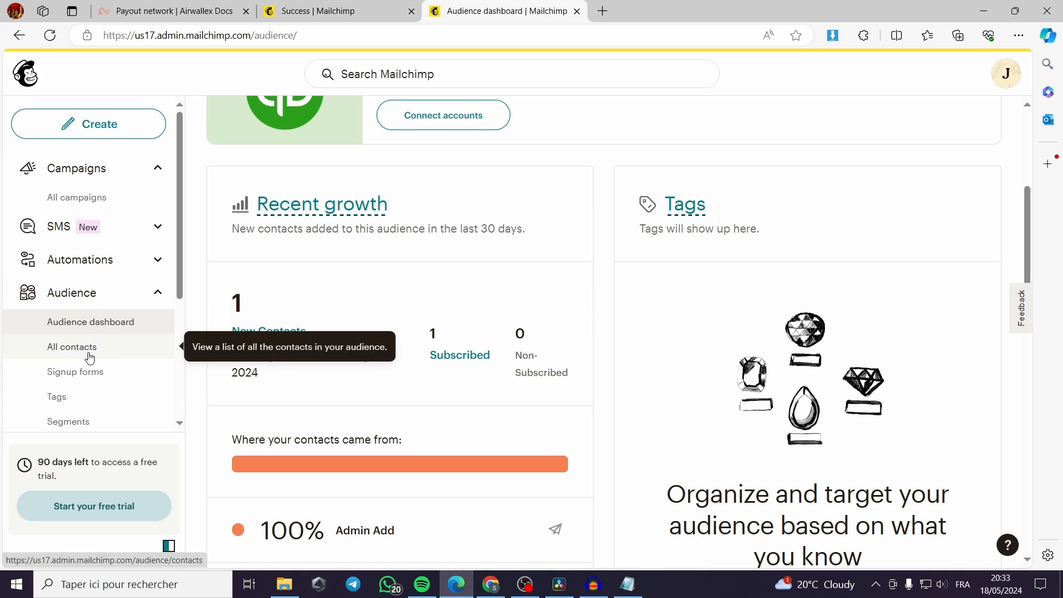
Step: Review the audience's signup form options
{"action": "left_click", "coordinate": [89, 377]}
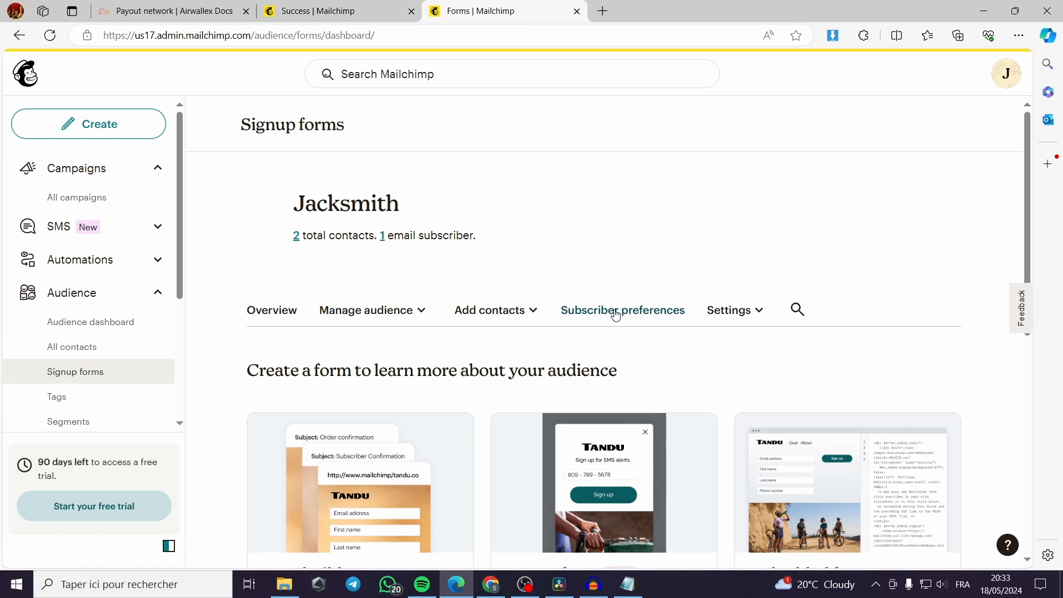
{"action": "scroll", "coordinate": [612, 311], "scroll_direction": "down", "scroll_amount": 4}
{"action": "scroll", "coordinate": [799, 363], "scroll_direction": "down", "scroll_amount": 1}
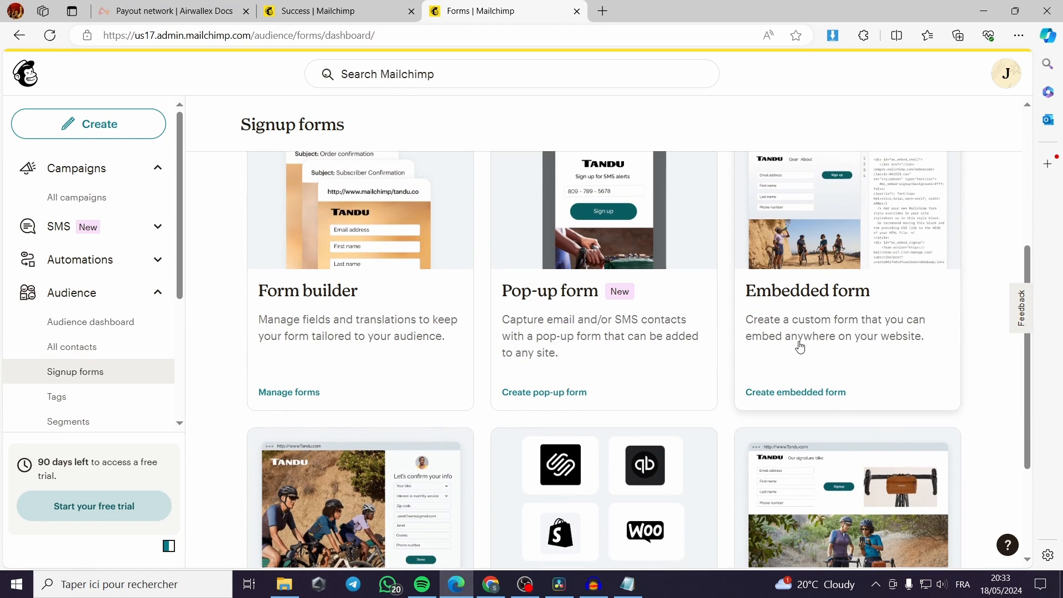
{"action": "scroll", "coordinate": [799, 346], "scroll_direction": "down", "scroll_amount": 3}
{"action": "scroll", "coordinate": [679, 339], "scroll_direction": "up", "scroll_amount": 3}
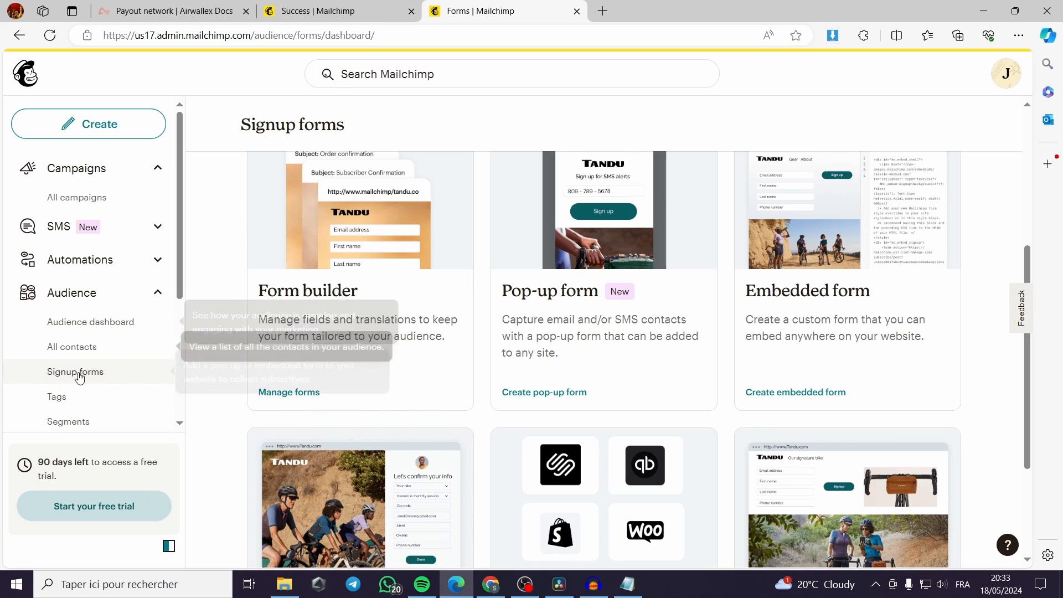
Step: Look over the audience's two tags, then open the Segments page
{"action": "left_click", "coordinate": [83, 399]}
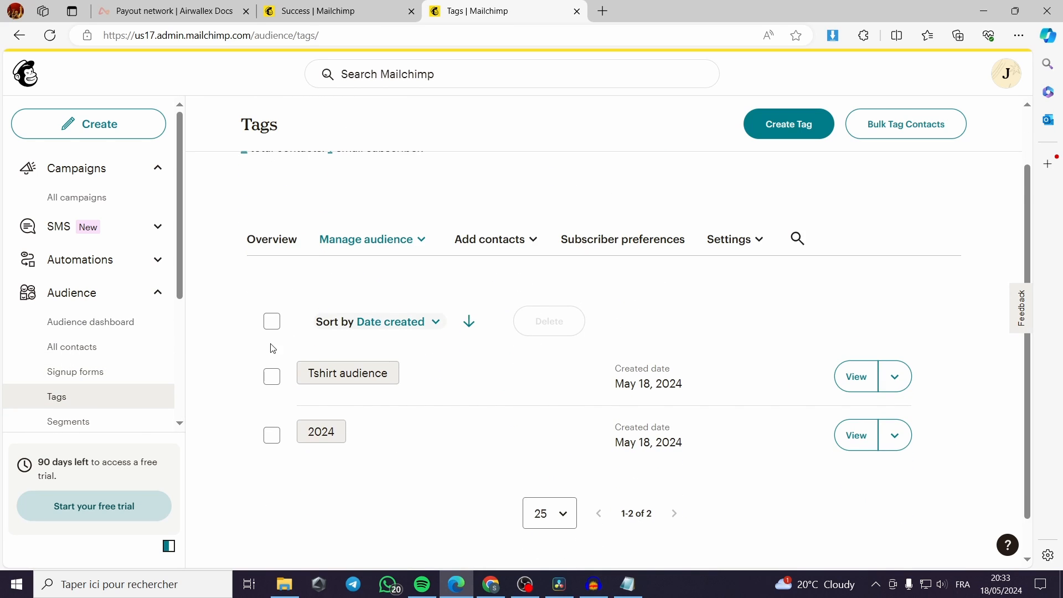
{"action": "scroll", "coordinate": [268, 347], "scroll_direction": "down", "scroll_amount": 1}
{"action": "scroll", "coordinate": [91, 360], "scroll_direction": "down", "scroll_amount": 2}
{"action": "left_click", "coordinate": [114, 329]}
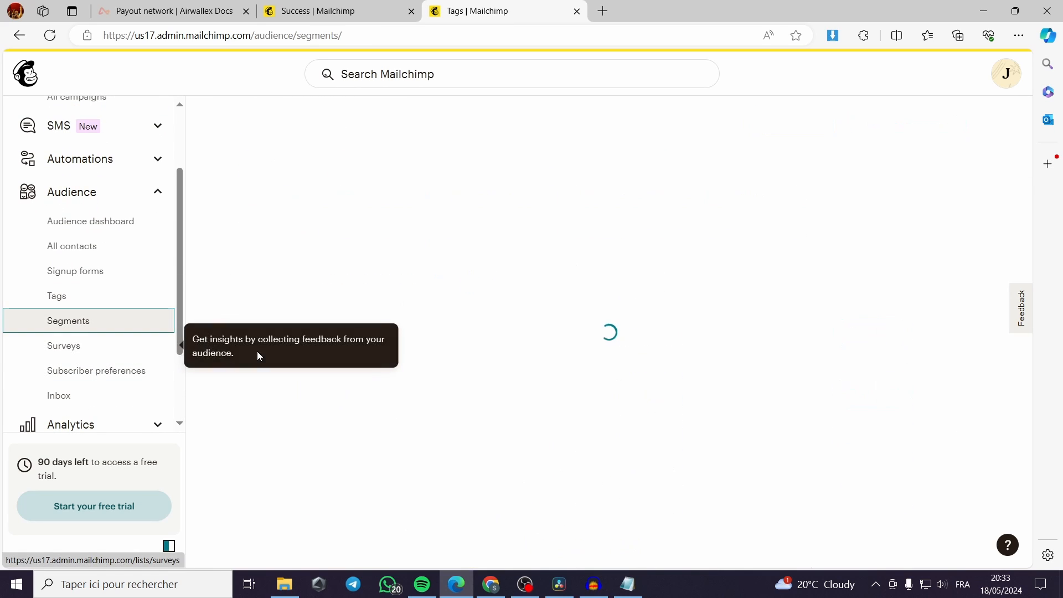
{"action": "scroll", "coordinate": [553, 371], "scroll_direction": "down", "scroll_amount": 2}
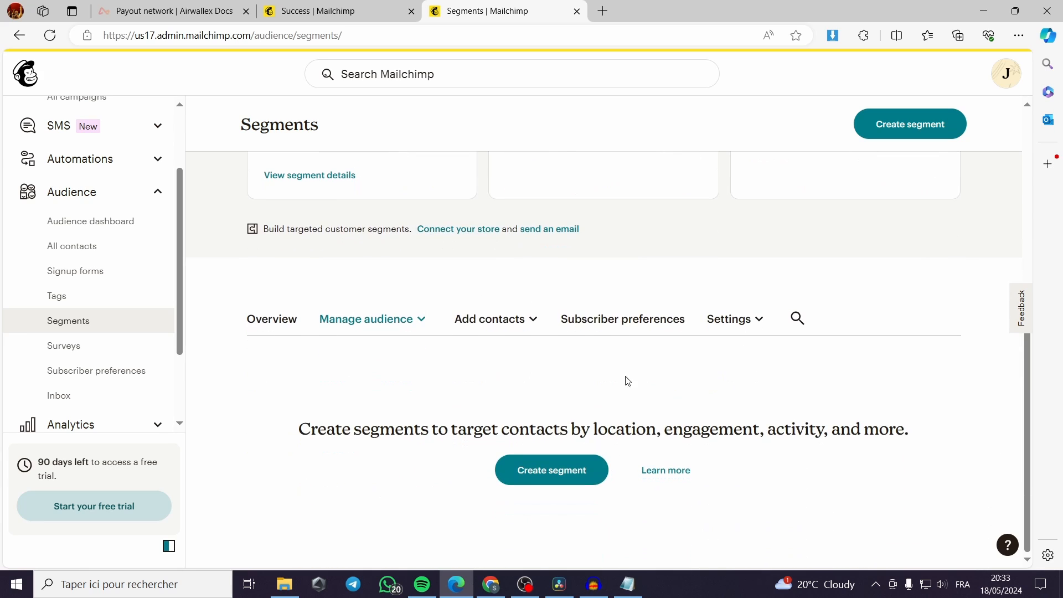
{"action": "left_click", "coordinate": [555, 468]}
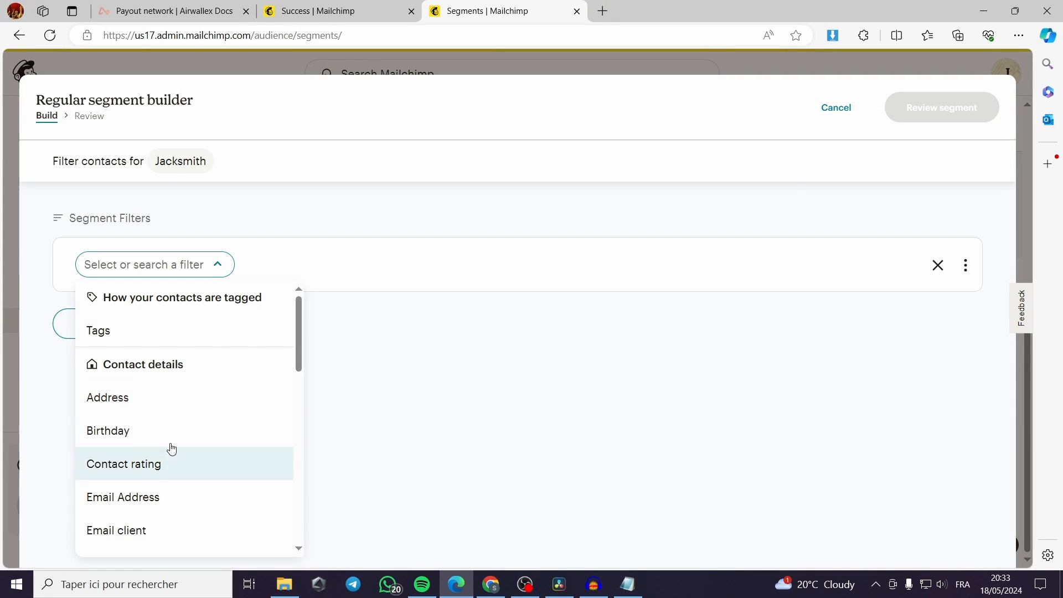
{"action": "scroll", "coordinate": [177, 498], "scroll_direction": "down", "scroll_amount": 2}
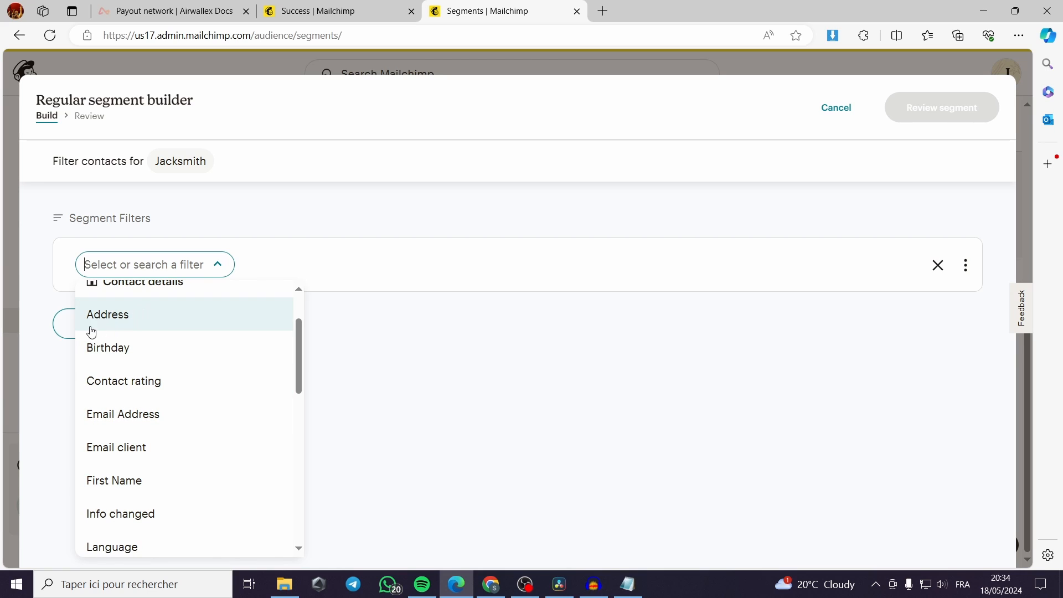
{"action": "scroll", "coordinate": [156, 336], "scroll_direction": "up", "scroll_amount": 1}
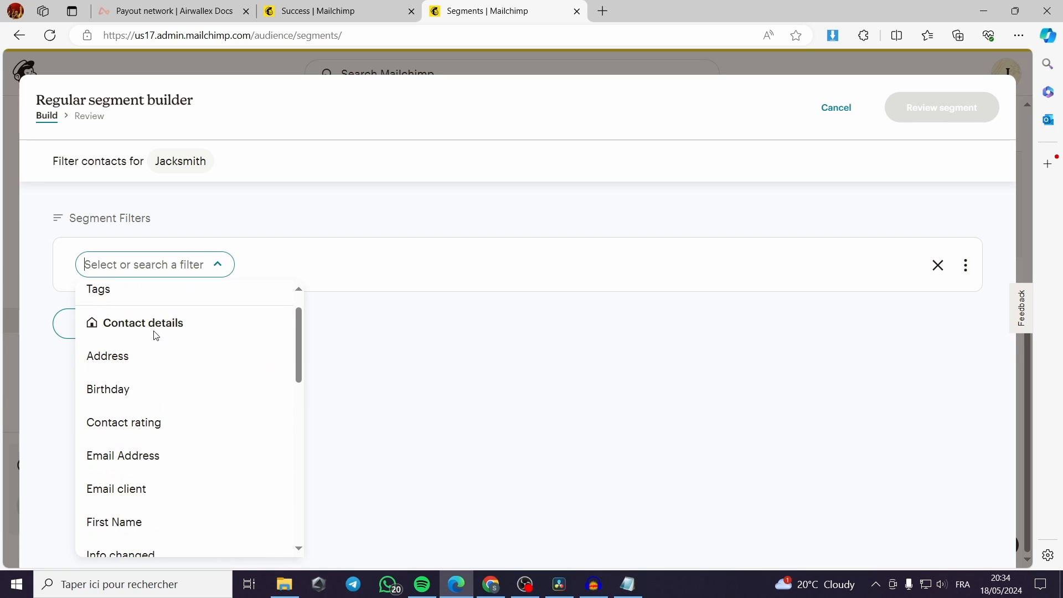
{"action": "left_click", "coordinate": [1027, 75]}
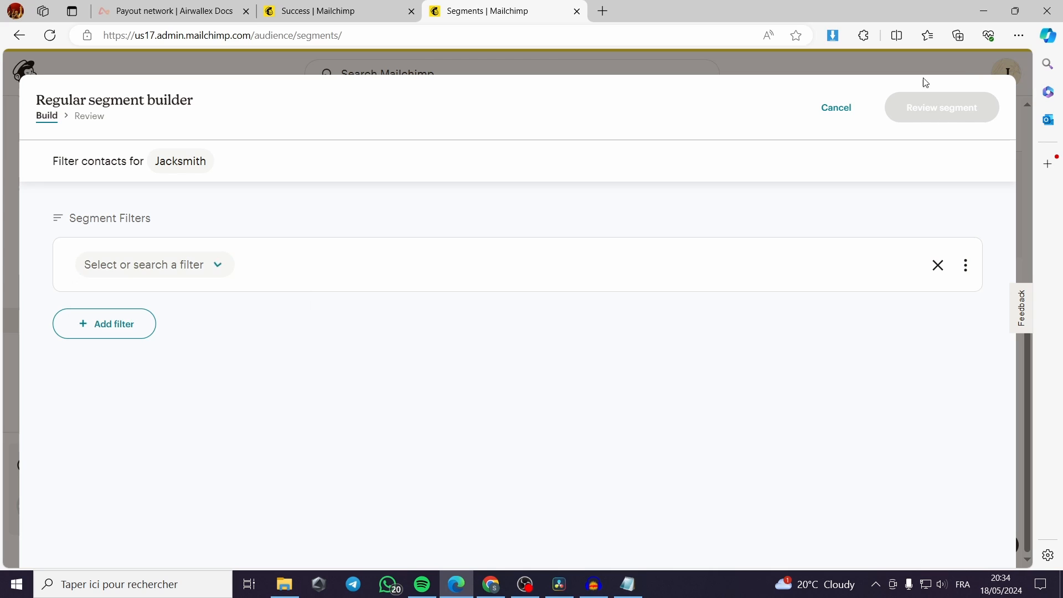
{"action": "left_click", "coordinate": [835, 107]}
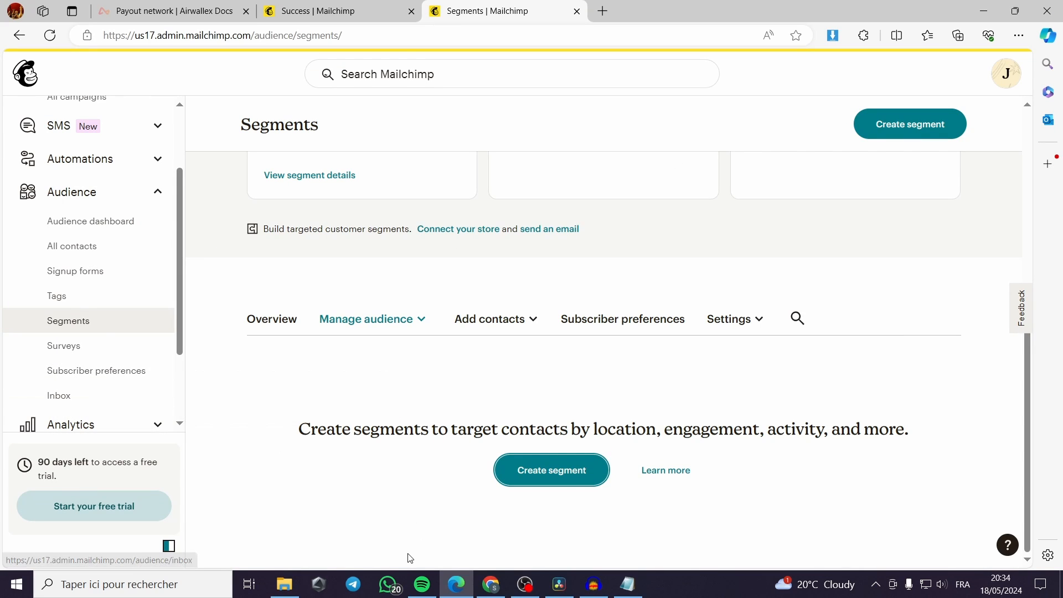
{"action": "scroll", "coordinate": [771, 450], "scroll_direction": "up", "scroll_amount": 6}
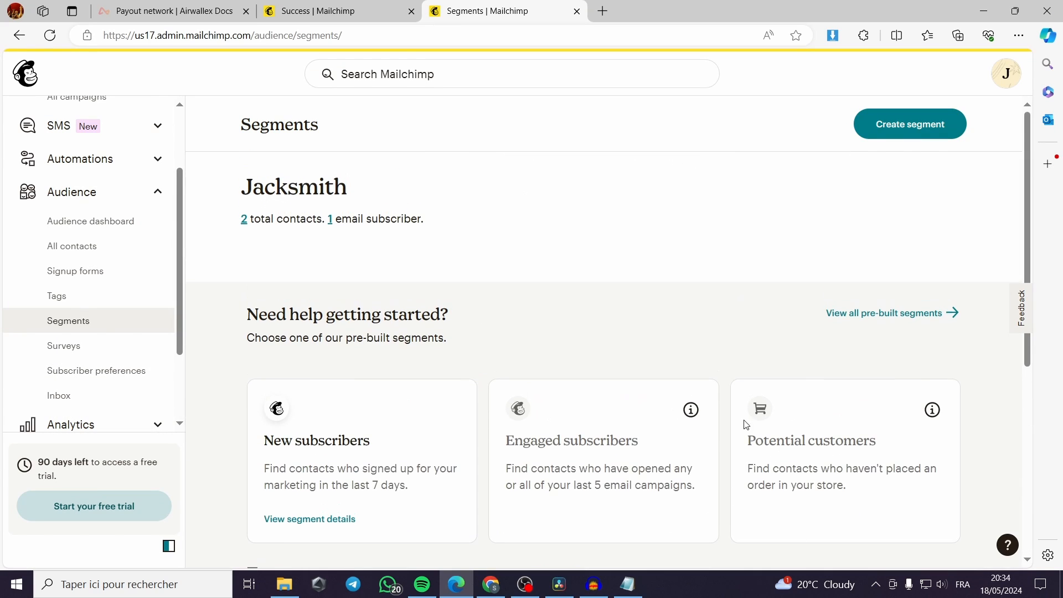